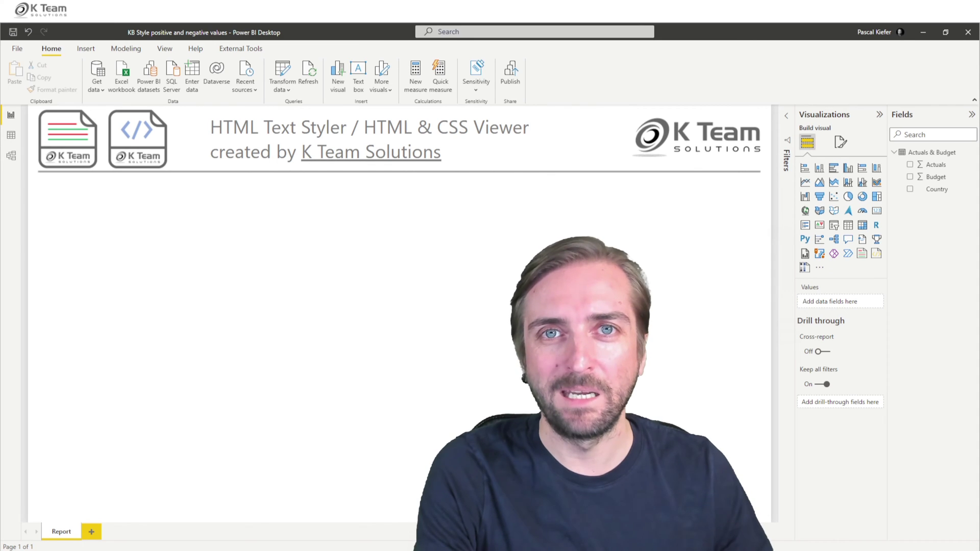
Step: Open the table's data view and inspect the Actuals and Budget columns
{"action": "left_click", "coordinate": [12, 137]}
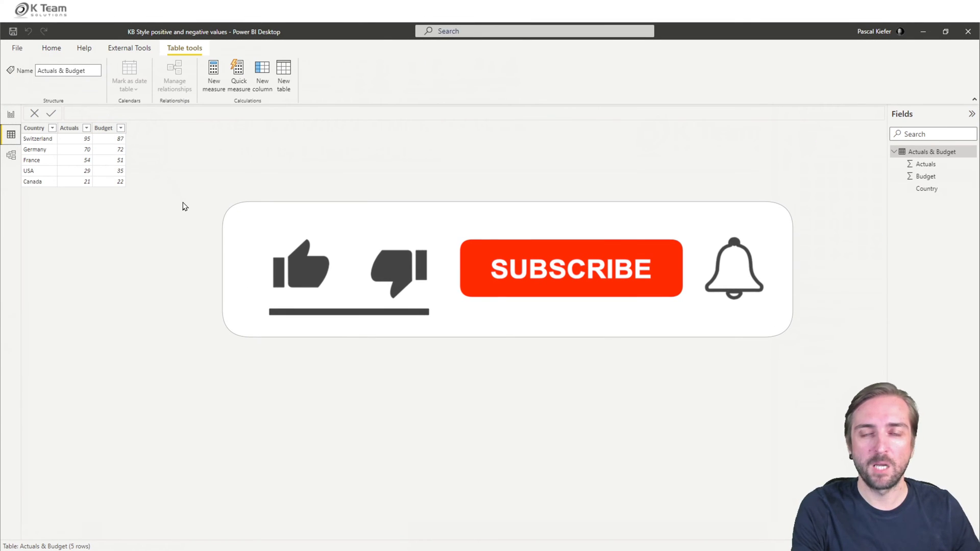
{"action": "left_click", "coordinate": [71, 138]}
{"action": "left_click", "coordinate": [107, 138]}
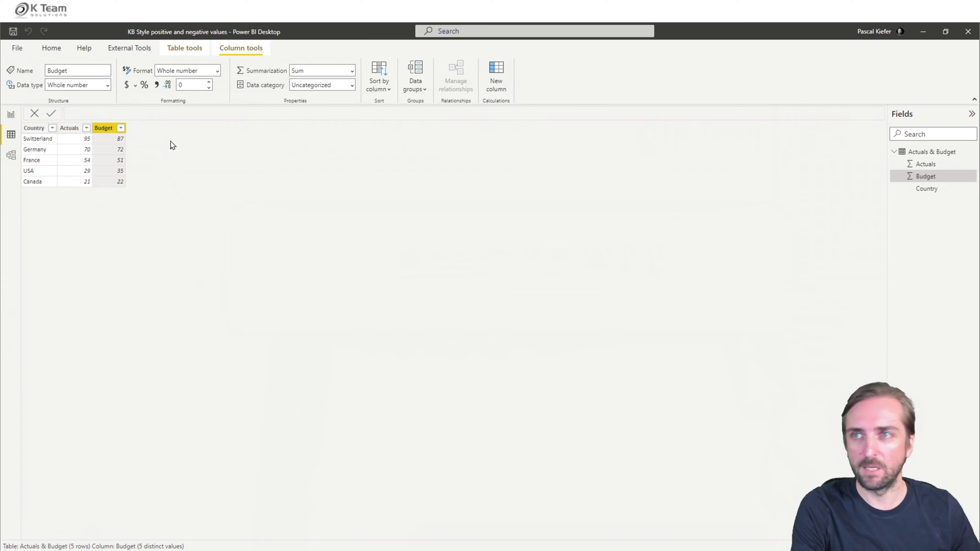
Step: Back on the report page, start a new measure in the Actuals & Budget table
{"action": "left_click", "coordinate": [11, 114]}
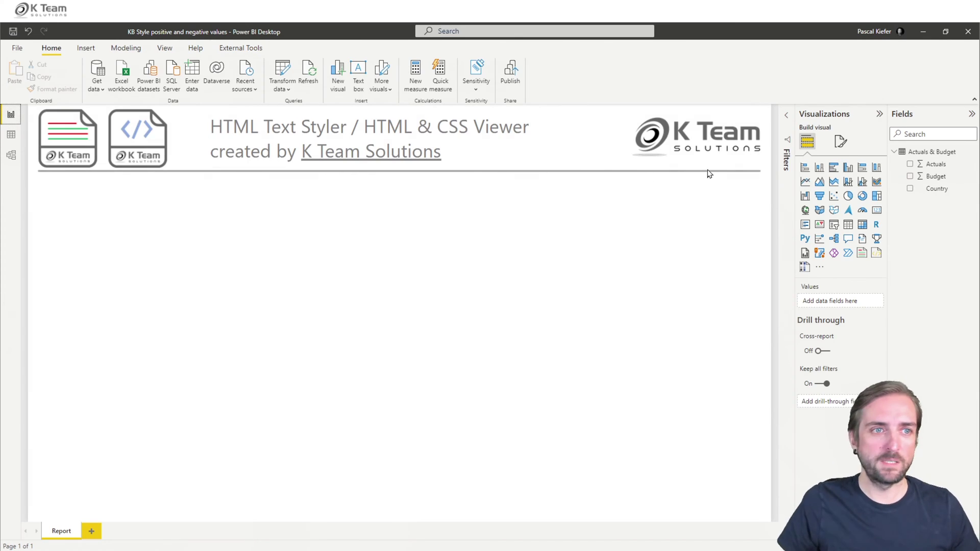
{"action": "right_click", "coordinate": [933, 193]}
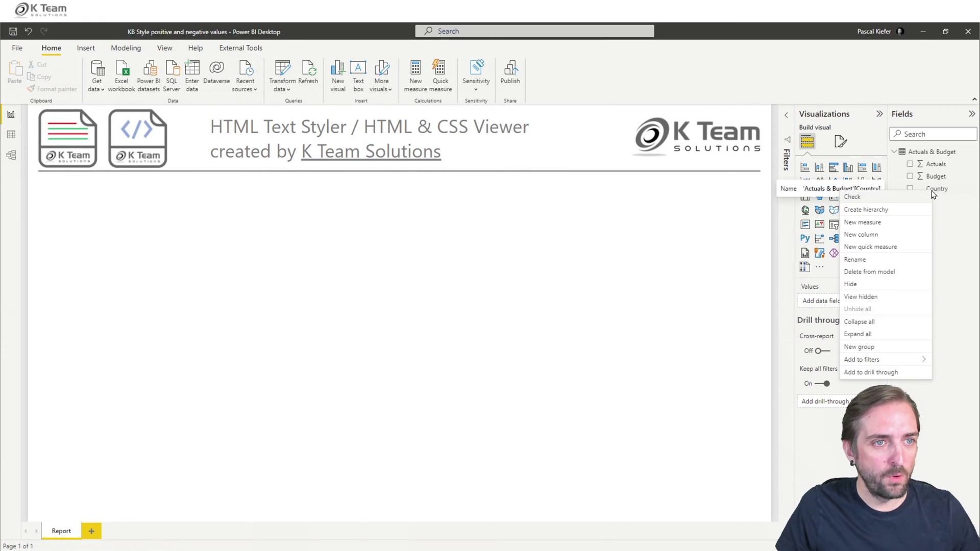
{"action": "left_click", "coordinate": [867, 222]}
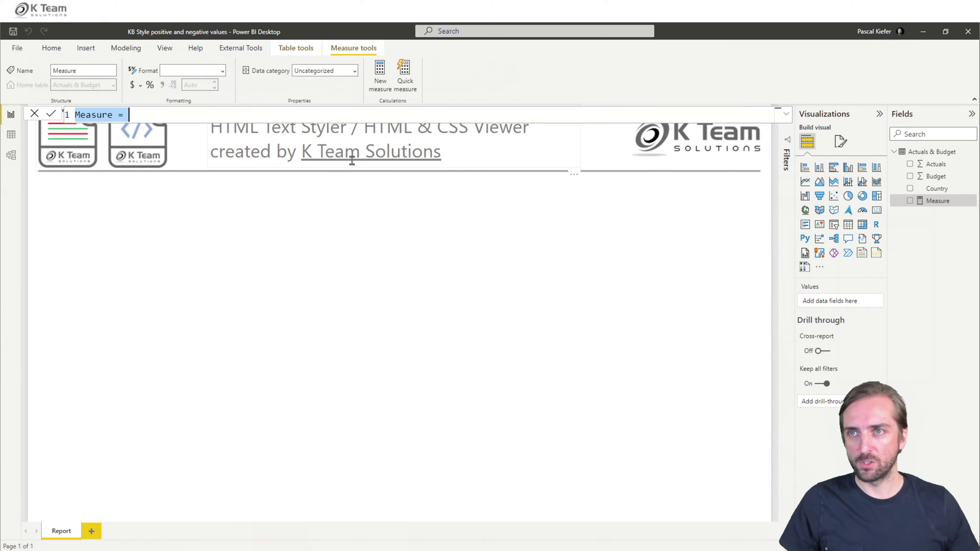
Step: Enter Text = VAR var_ac_bu = SUM(Actuals) - SUM(Budget) as the measure's opening lines
{"action": "type", "text": "Text "}
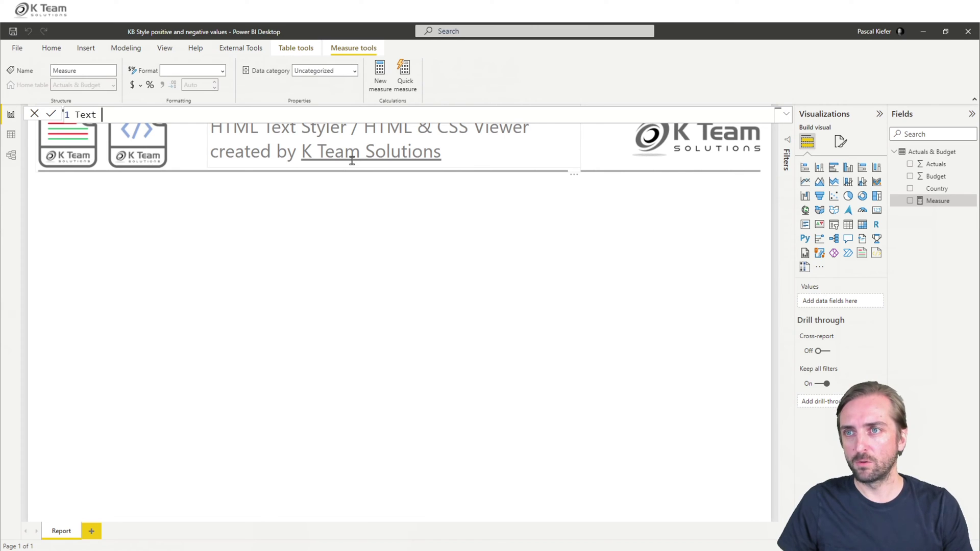
{"action": "type", "text": "="}
{"action": "key", "text": "shift+Return"}
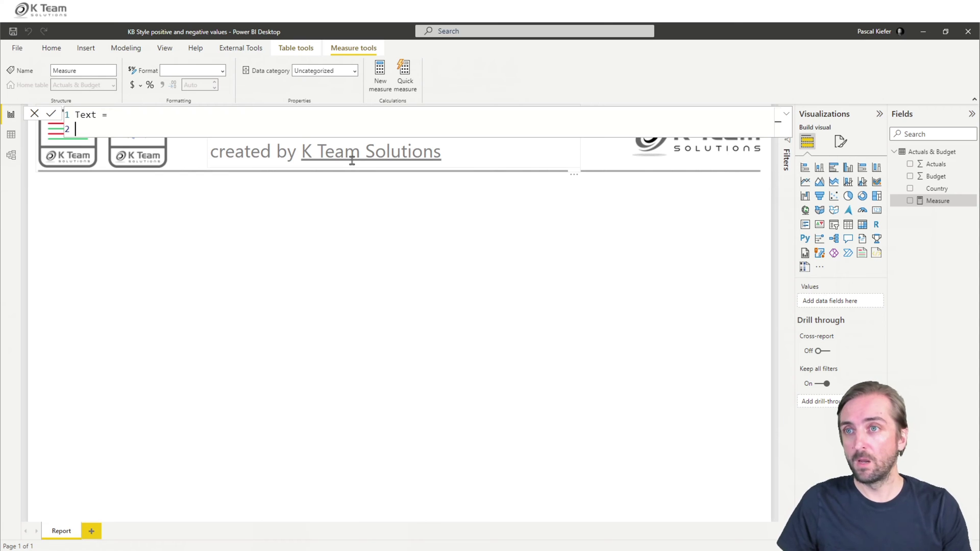
{"action": "type", "text": "VAR "}
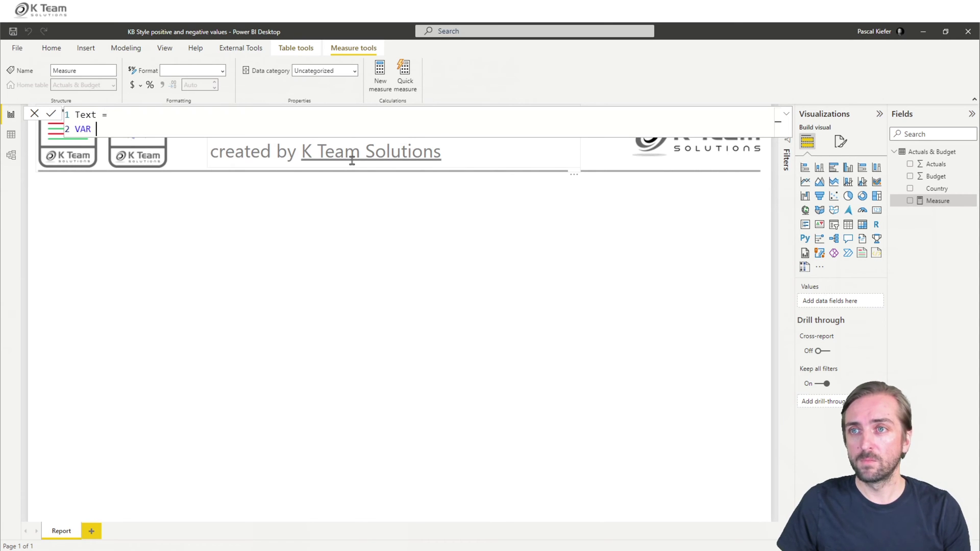
{"action": "type", "text": "var_"}
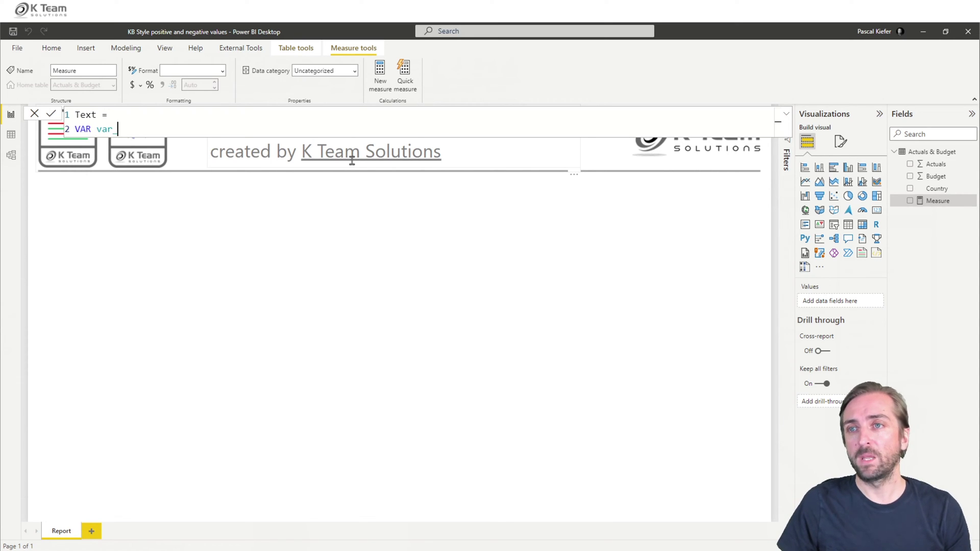
{"action": "type", "text": "ac_bu ="}
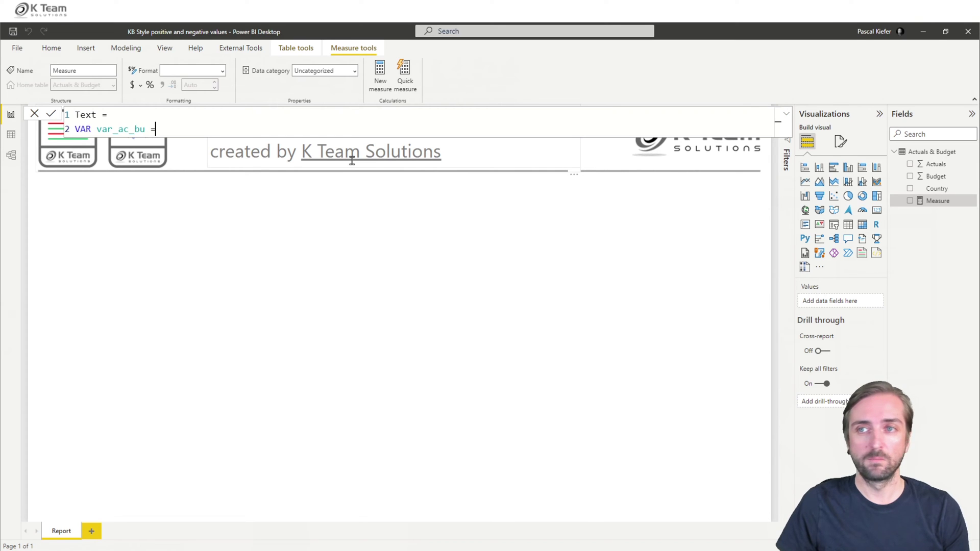
{"action": "type", "text": " SUM("}
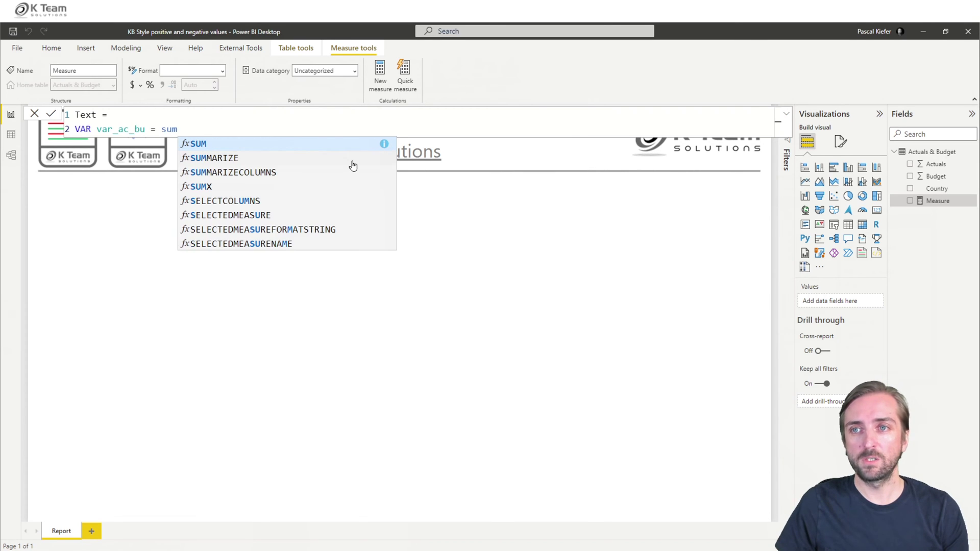
{"action": "left_click", "coordinate": [351, 161]}
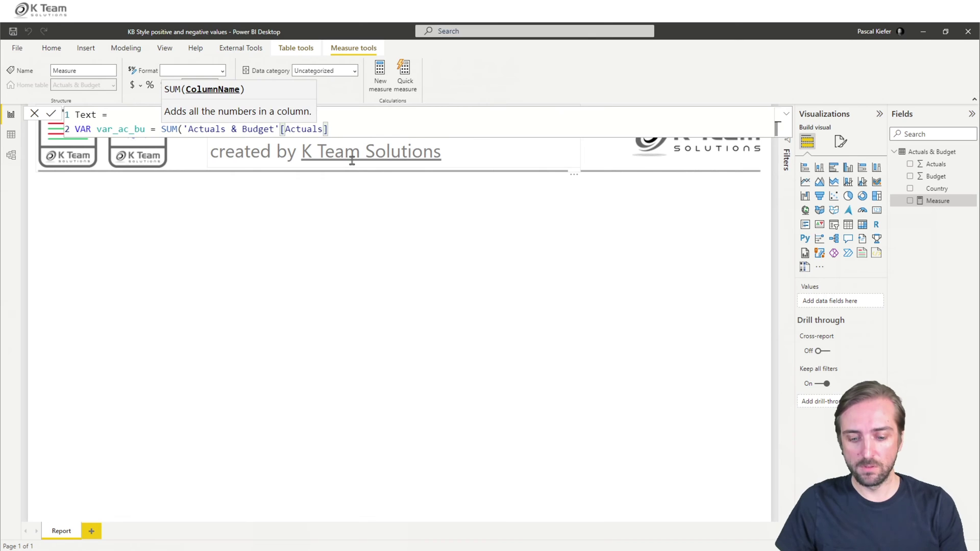
{"action": "type", "text": ") -"}
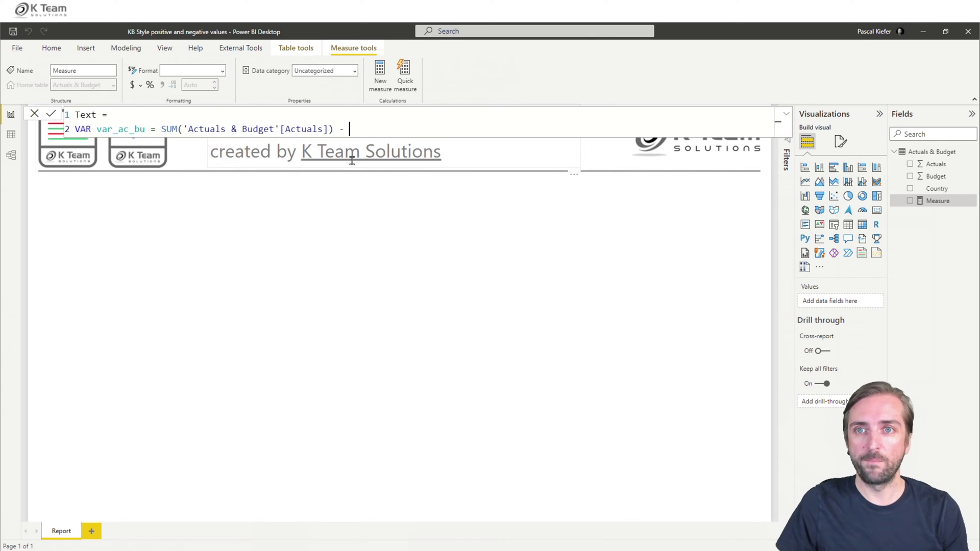
{"action": "type", "text": " su"}
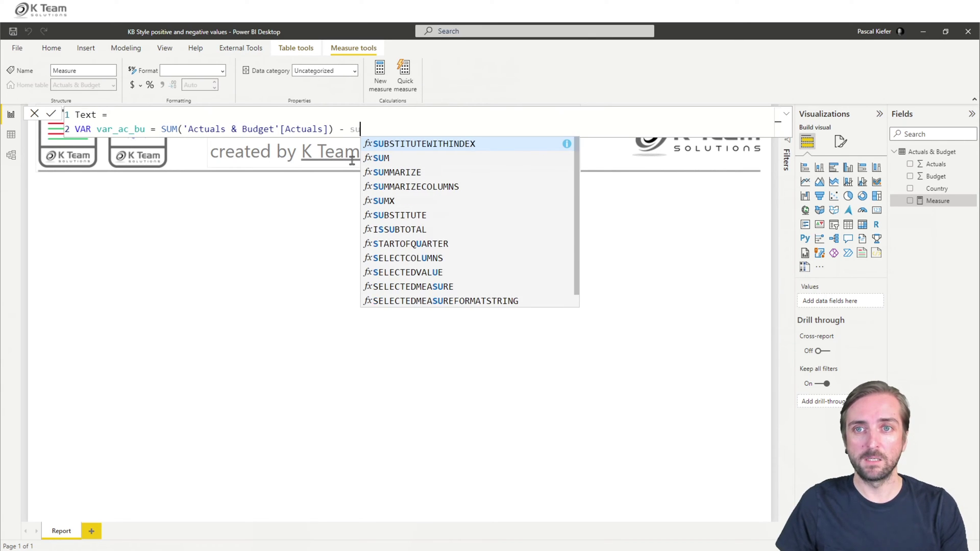
{"action": "type", "text": "m("}
{"action": "key", "text": "Down"}
{"action": "key", "text": "Down"}
{"action": "key", "text": "Tab"}
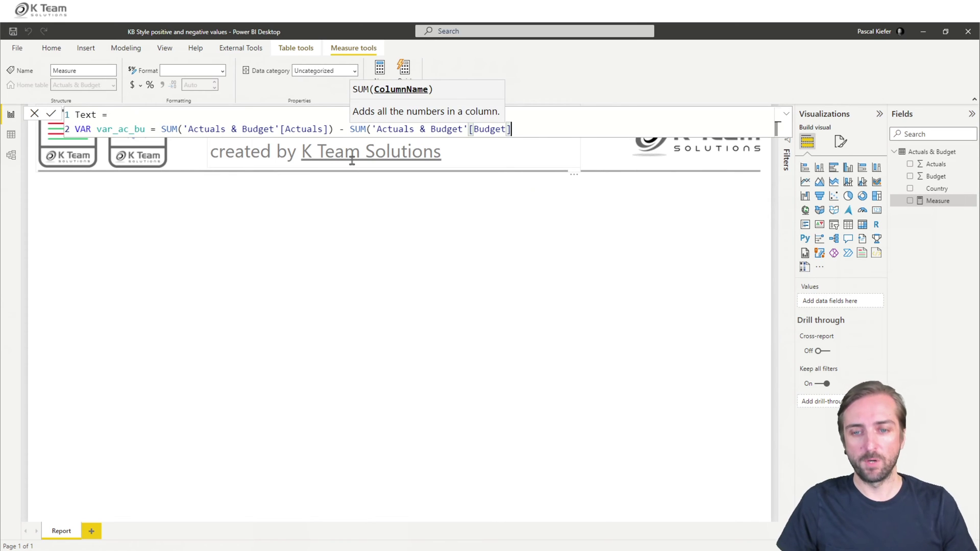
{"action": "type", "text": ")"}
{"action": "key", "text": "Return"}
{"action": "key", "text": "Return"}
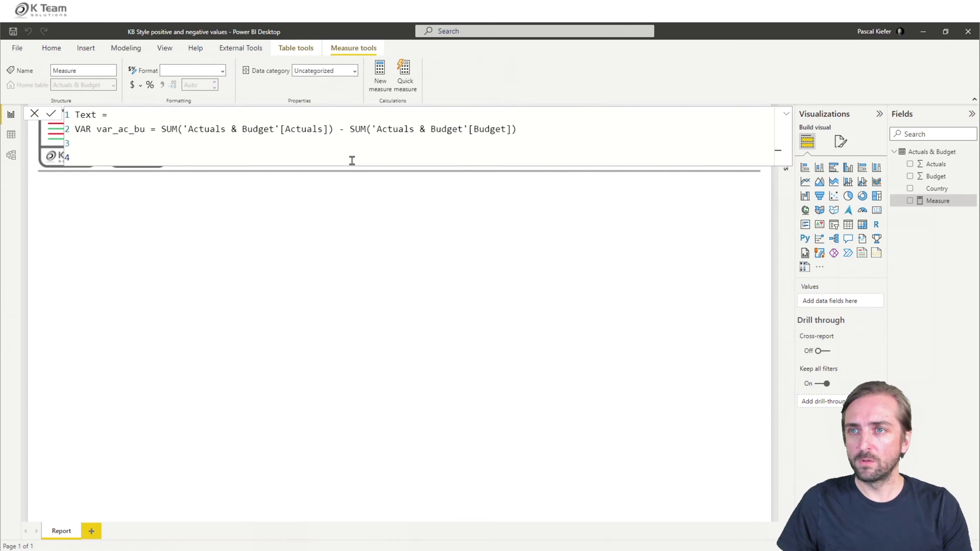
Step: Add VAR var_text = IF(var_ac_bu >=0, as the condition line
{"action": "type", "text": "VAR var"}
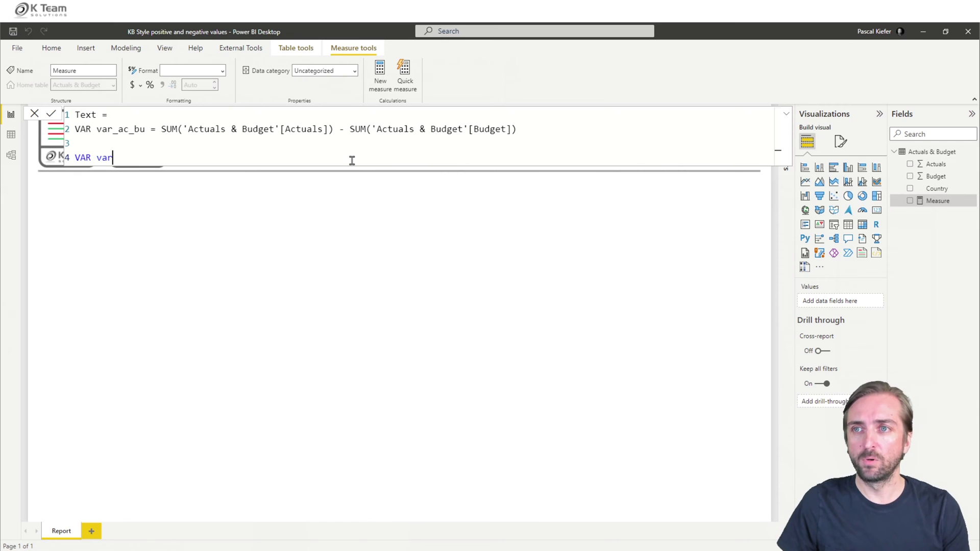
{"action": "type", "text": "_text ="}
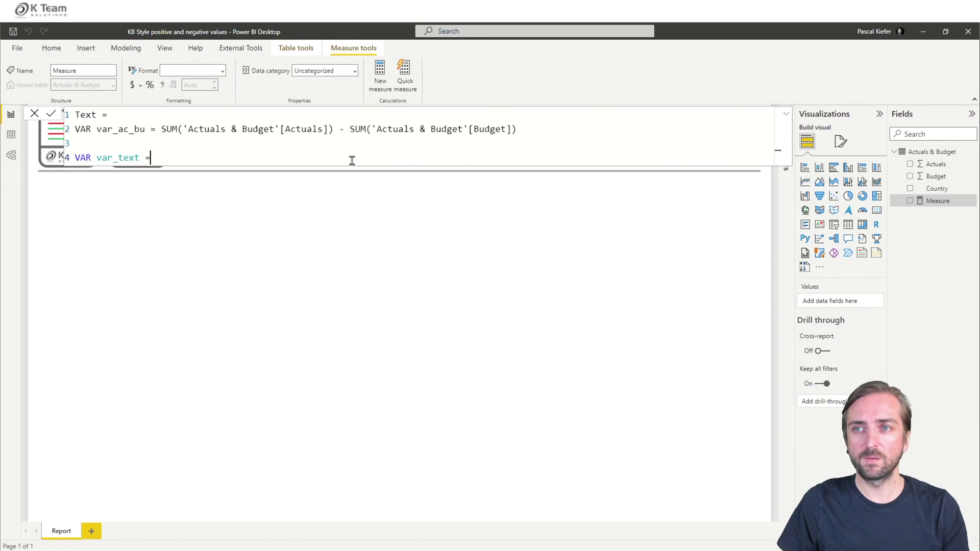
{"action": "key", "text": "shift+Return"}
{"action": "type", "text": "IF("}
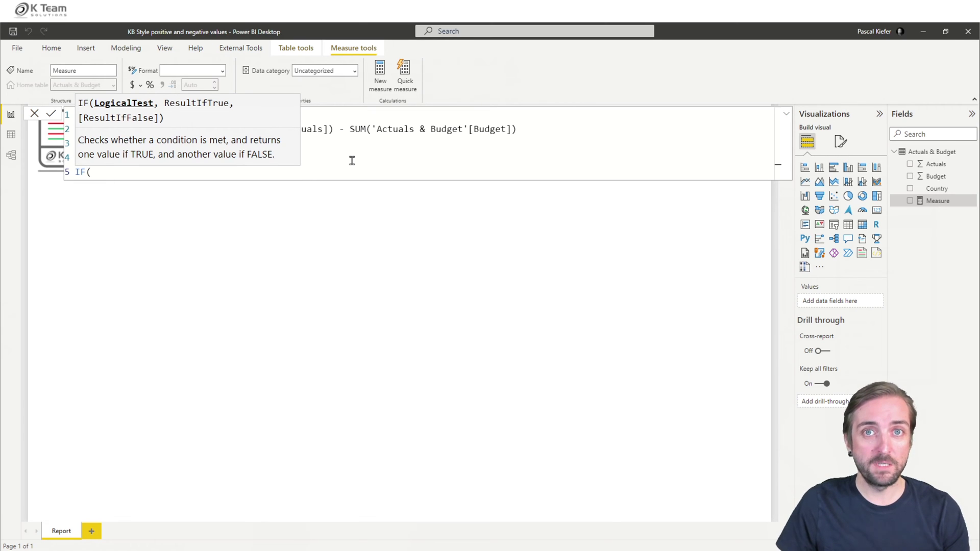
{"action": "type", "text": "var"}
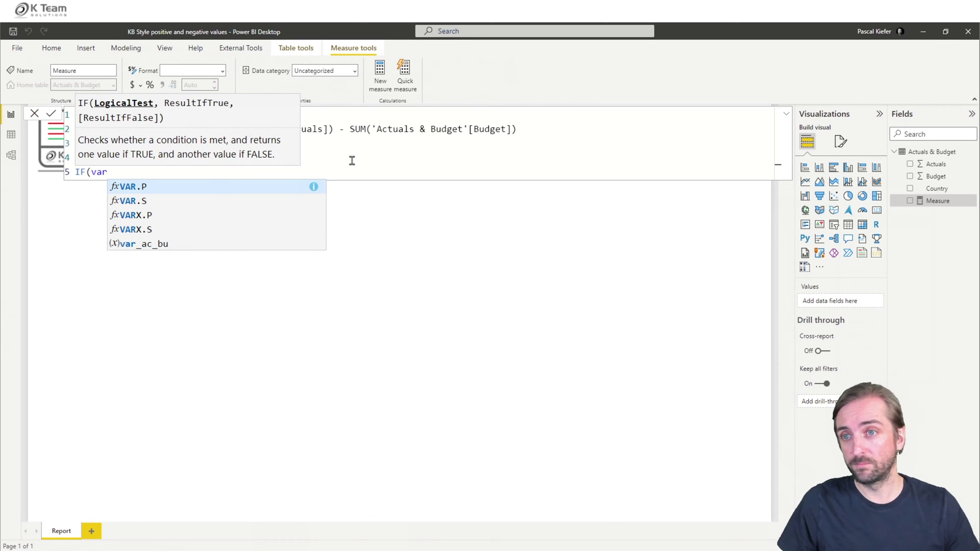
{"action": "key", "text": "Down"}
{"action": "key", "text": "Down"}
{"action": "key", "text": "Down"}
{"action": "key", "text": "Down"}
{"action": "key", "text": "Tab"}
{"action": "type", "text": ">"}
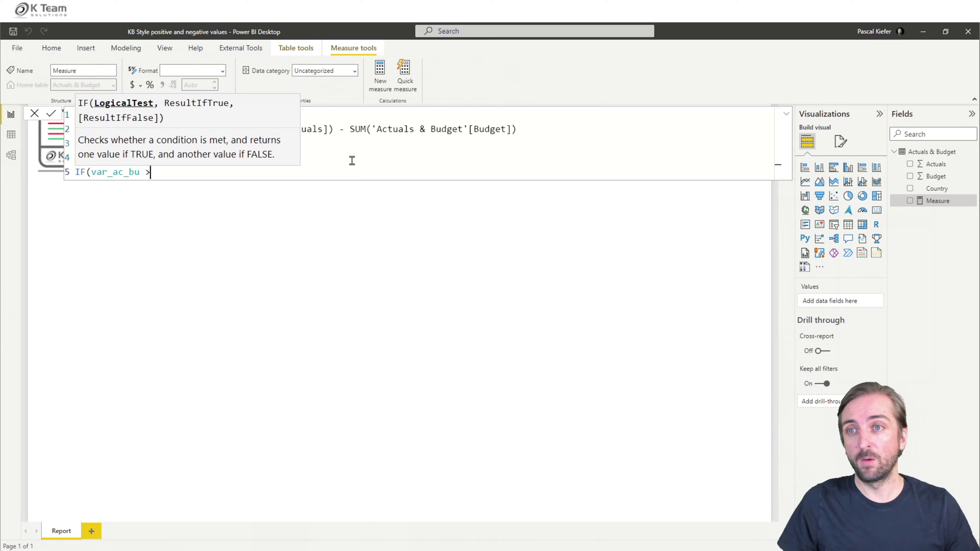
{"action": "type", "text": "0"}
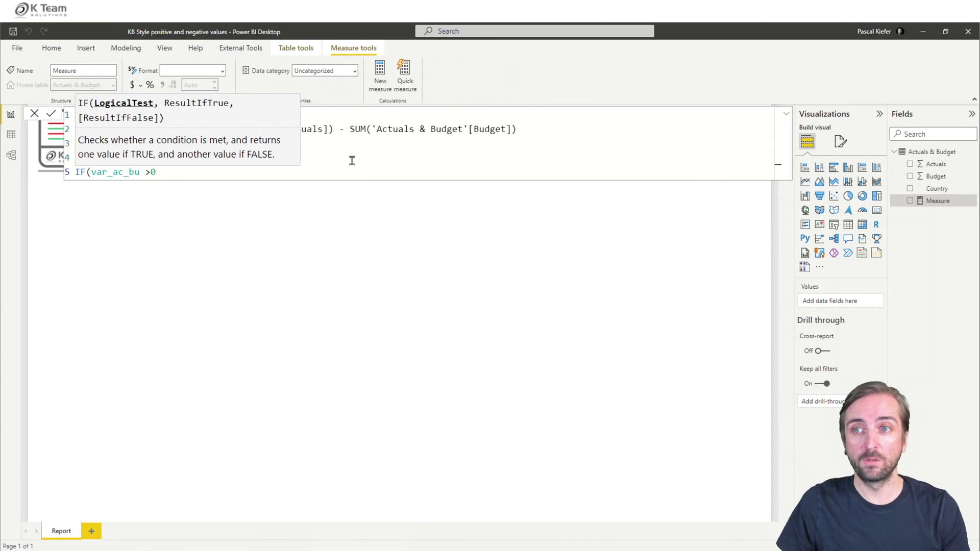
{"action": "key", "text": "BackSpace"}
{"action": "type", "text": "=0"}
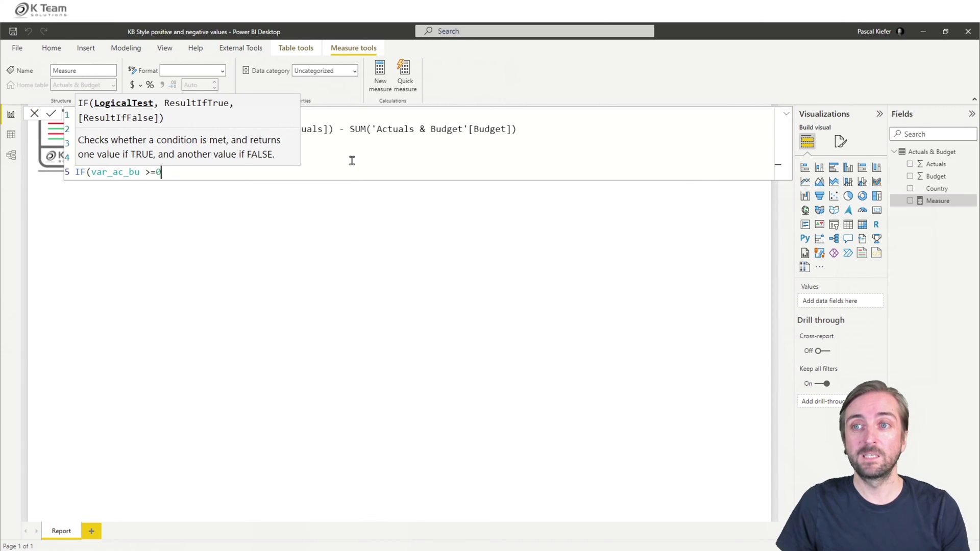
{"action": "type", "text": ","}
Step: Add the indented true branch "<span style = 'color: green'>" &var_ac_bu,
{"action": "key", "text": "shift+Return"}
{"action": "key", "text": "Tab"}
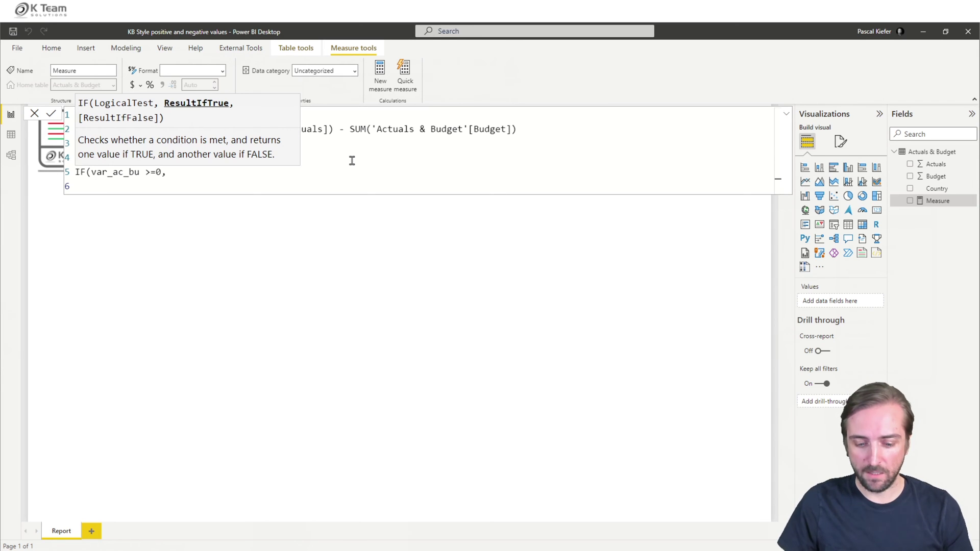
{"action": "type", "text": "\""}
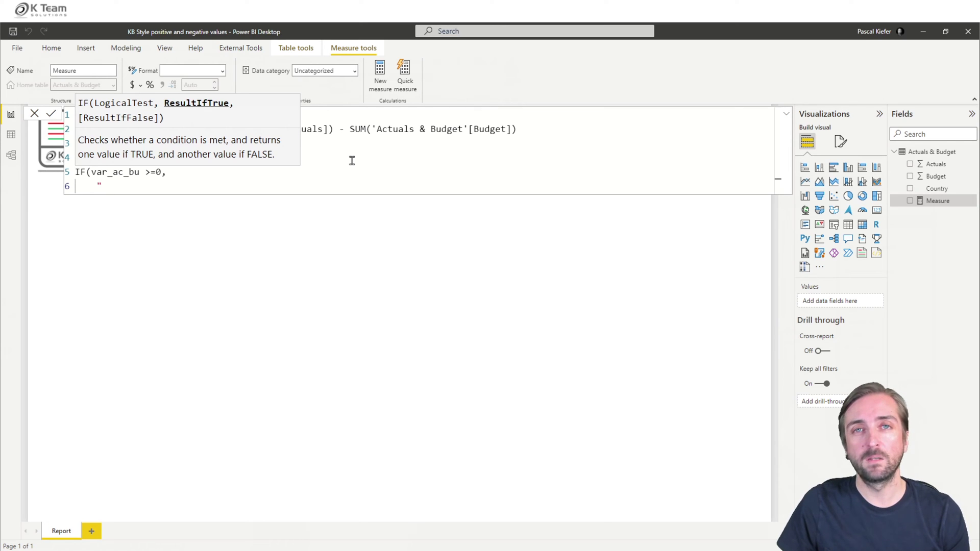
{"action": "type", "text": "<"}
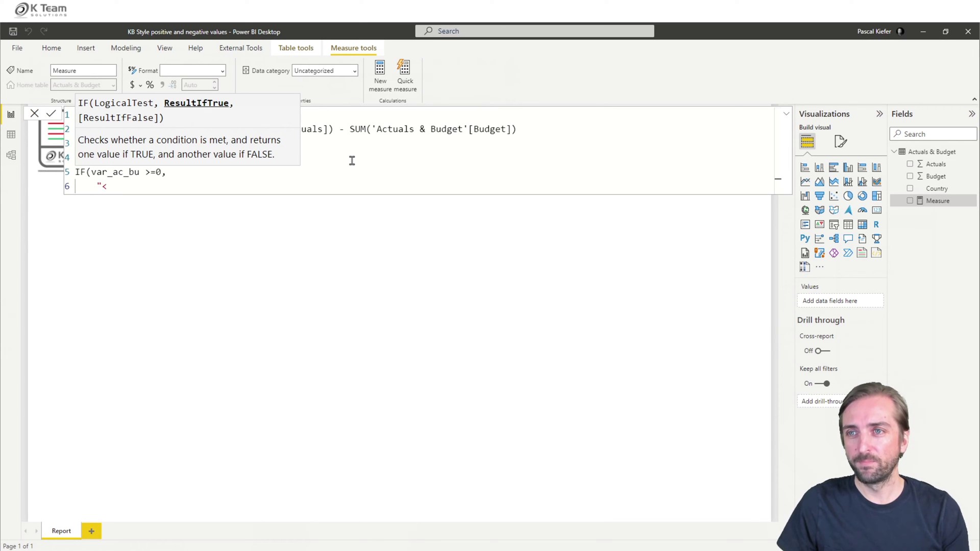
{"action": "type", "text": "spa"}
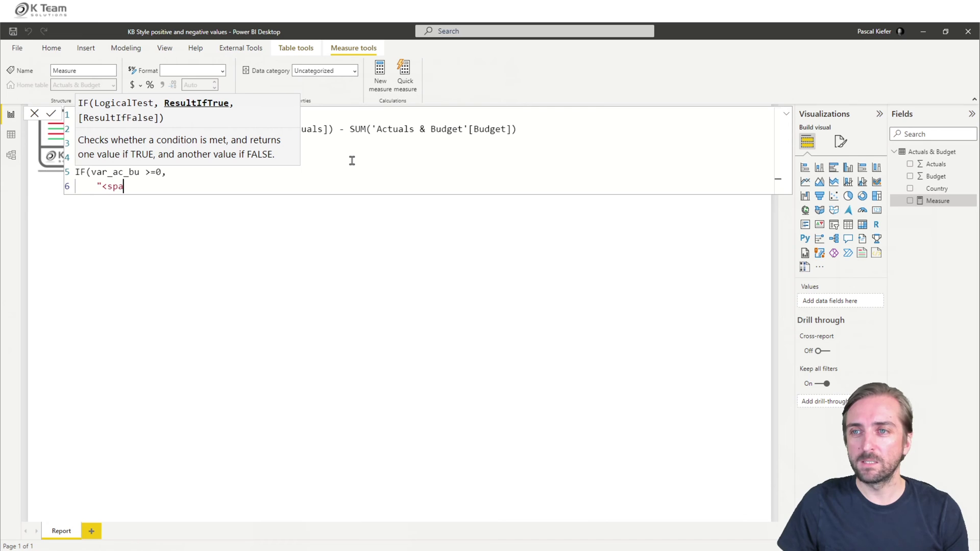
{"action": "type", "text": "n "}
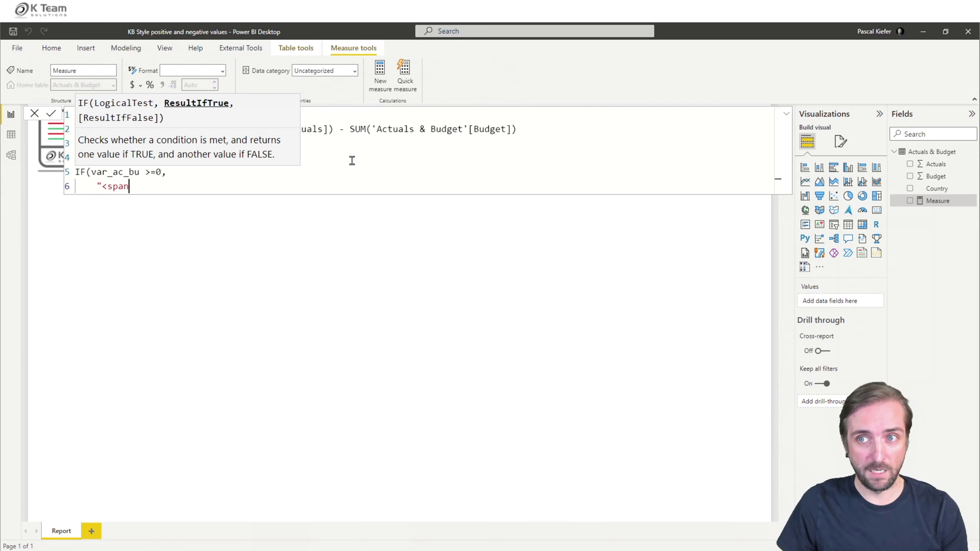
{"action": "type", "text": "style "}
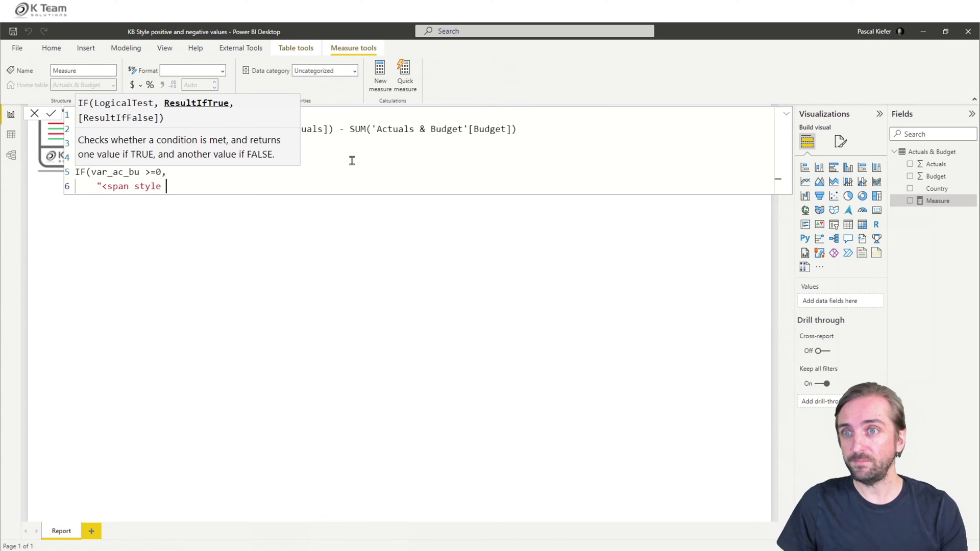
{"action": "type", "text": "= "}
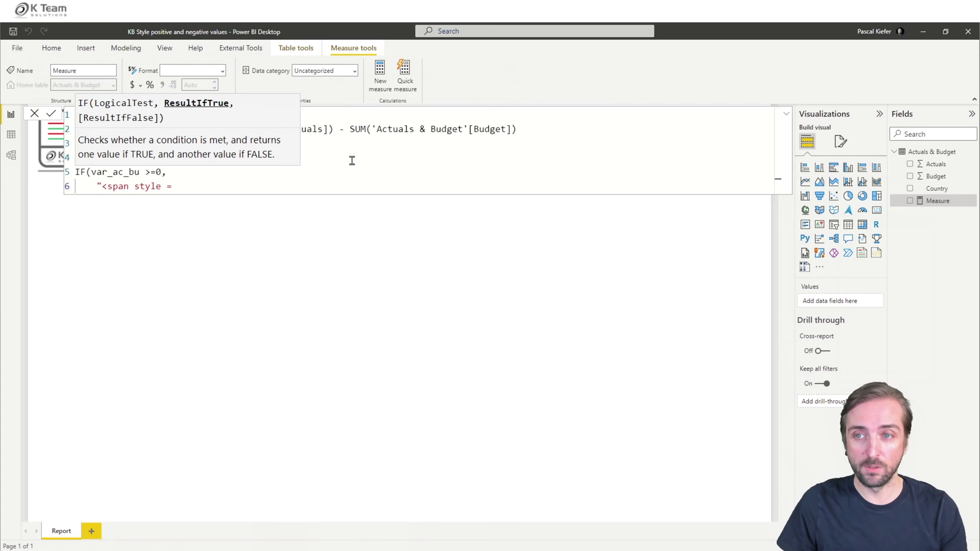
{"action": "type", "text": "'"}
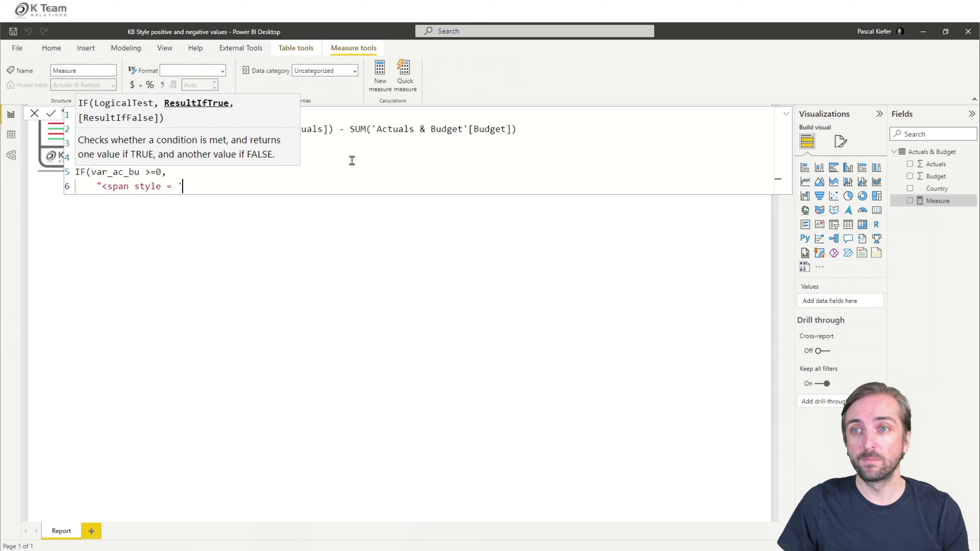
{"action": "type", "text": "co"}
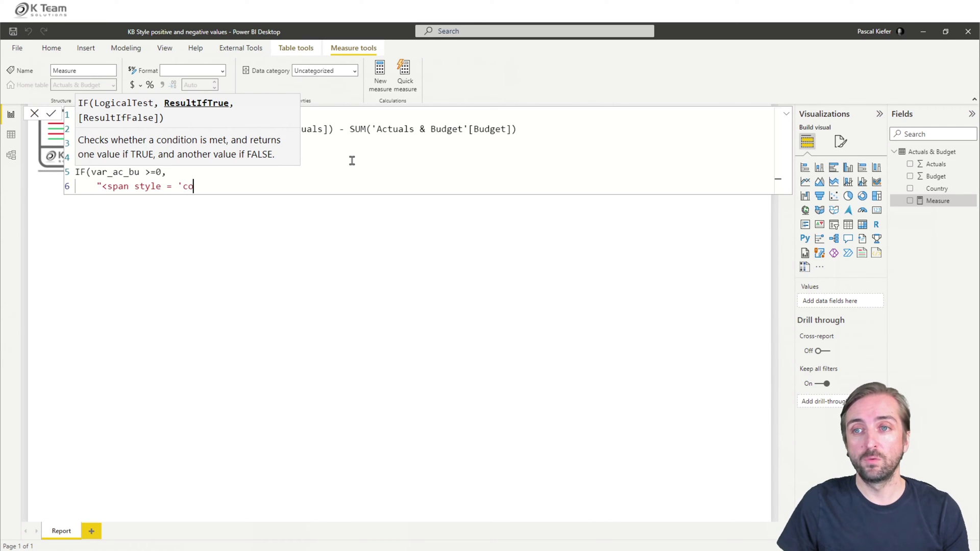
{"action": "type", "text": "lor"}
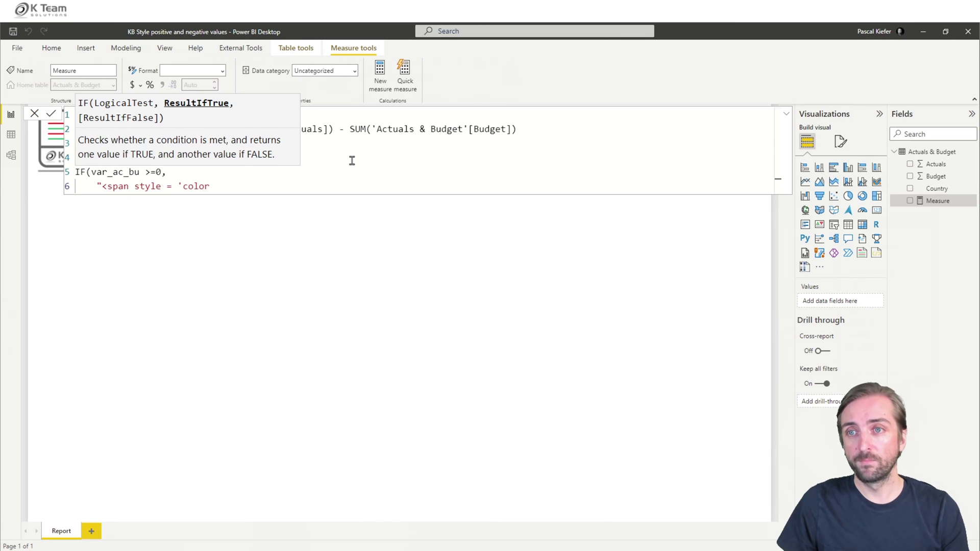
{"action": "type", "text": ": "}
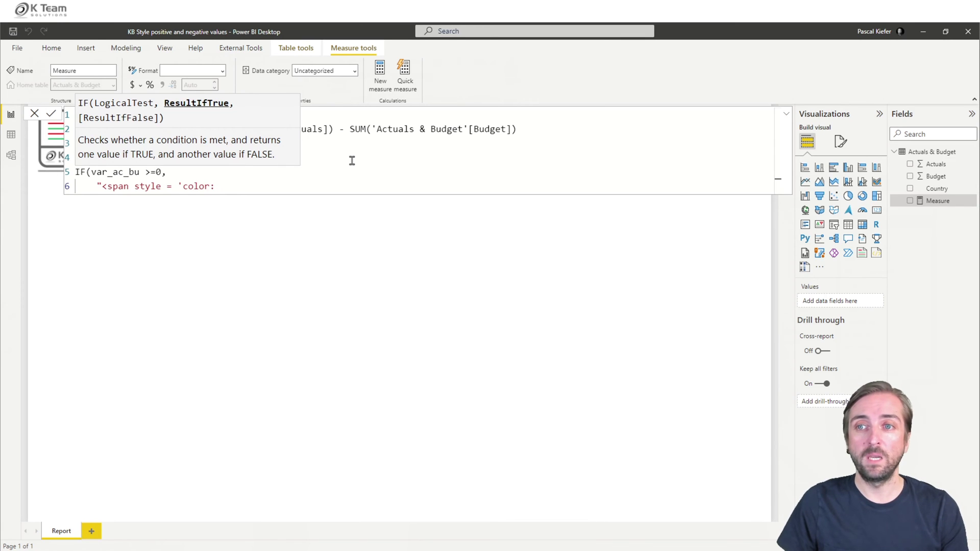
{"action": "type", "text": "green"}
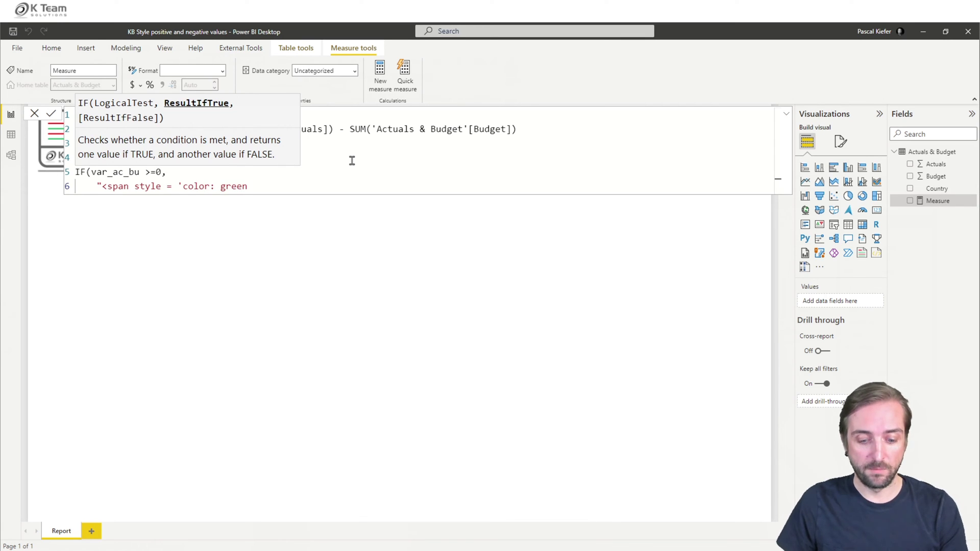
{"action": "type", "text": "'>"}
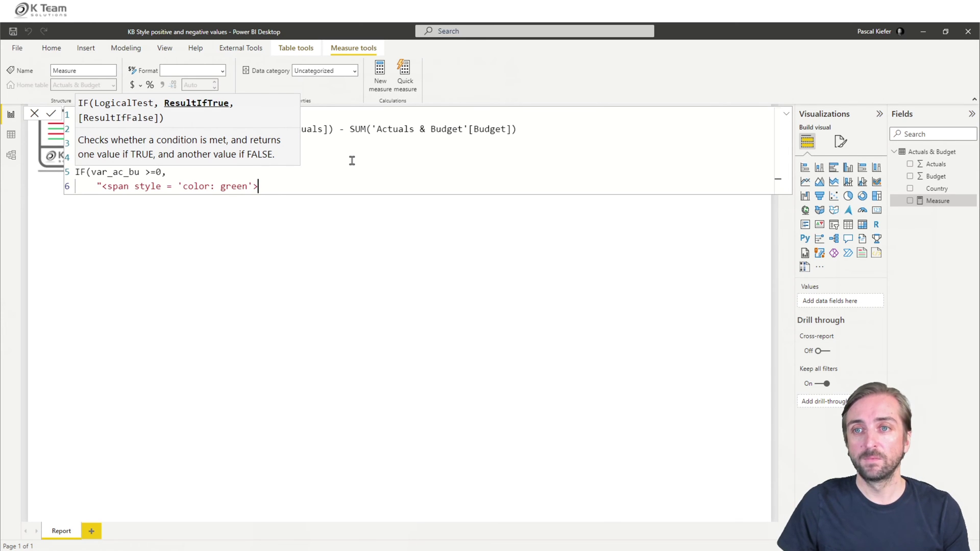
{"action": "type", "text": "\""}
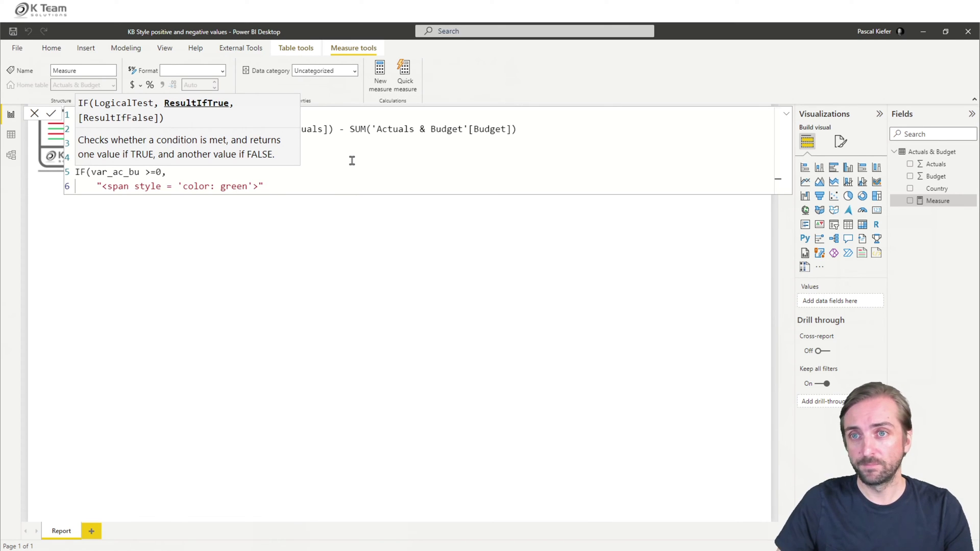
{"action": "type", "text": " &var"}
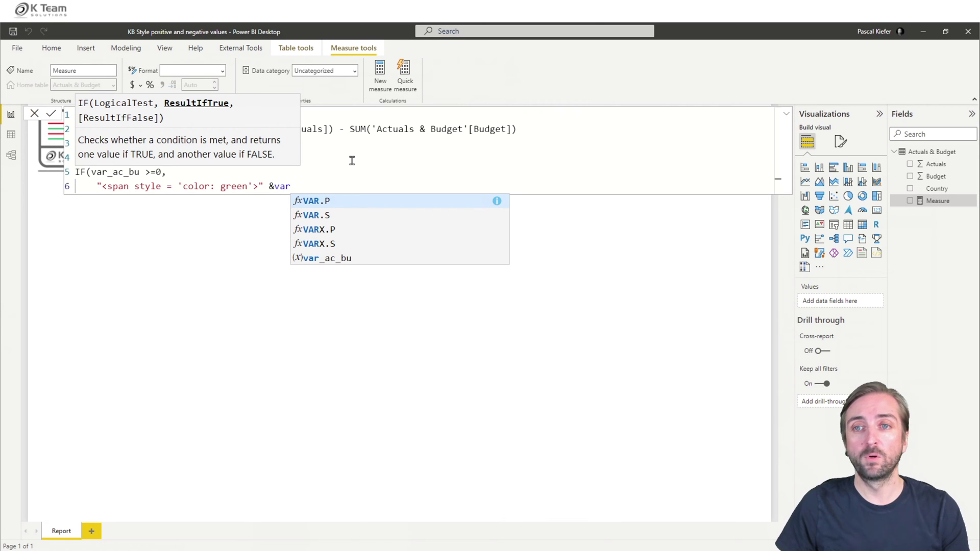
{"action": "type", "text": "_ac_bu"}
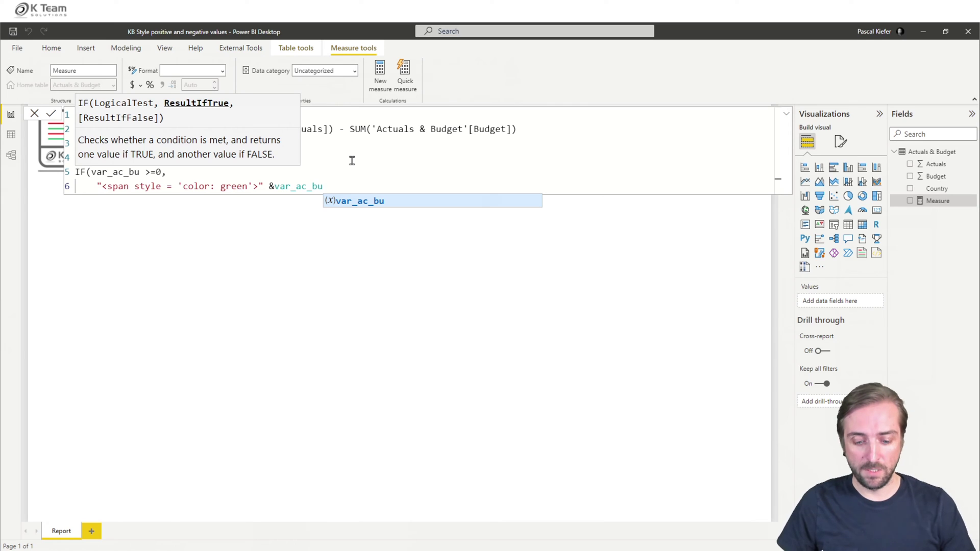
{"action": "type", "text": ","}
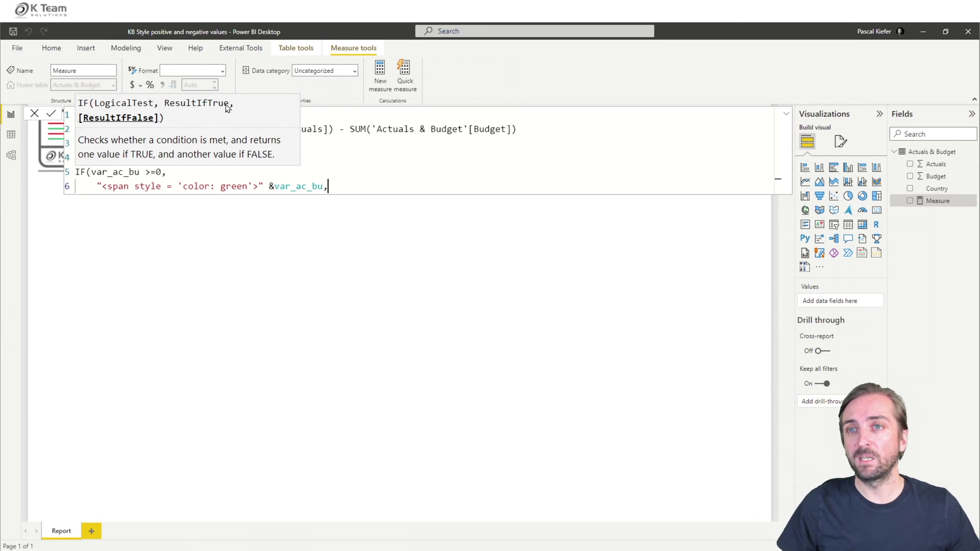
Step: Duplicate the green branch as a red-coloured branch and close the IF with )
{"action": "key", "text": "Left"}
{"action": "key", "text": "ctrl+shift+Left"}
{"action": "key", "text": "ctrl+shift+Left"}
{"action": "key", "text": "ctrl+shift+Left"}
{"action": "key", "text": "ctrl+shift+Left"}
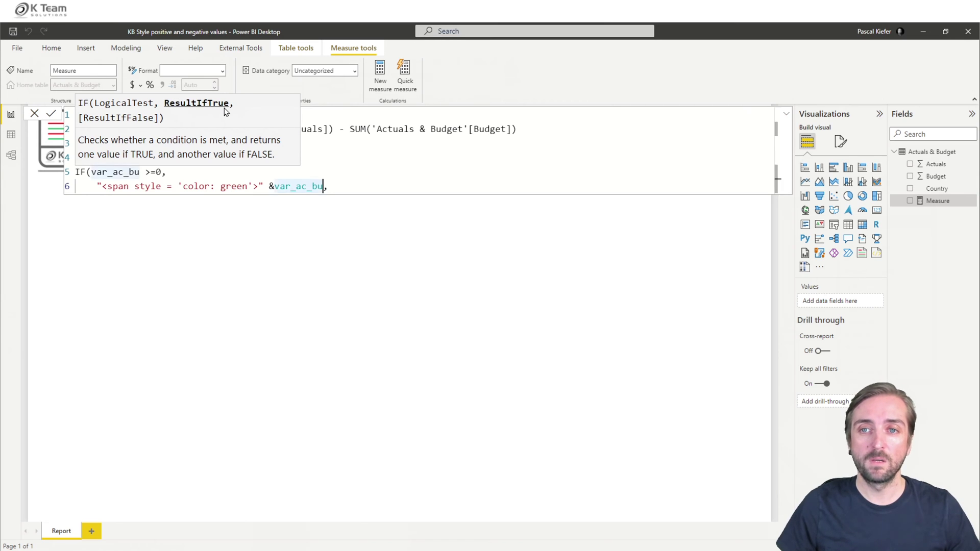
{"action": "key", "text": "ctrl+shift+Left"}
{"action": "key", "text": "ctrl+shift+Left"}
{"action": "key", "text": "ctrl+shift+Left"}
{"action": "key", "text": "ctrl+shift+Left"}
{"action": "key", "text": "ctrl+shift+Left"}
{"action": "key", "text": "ctrl+c"}
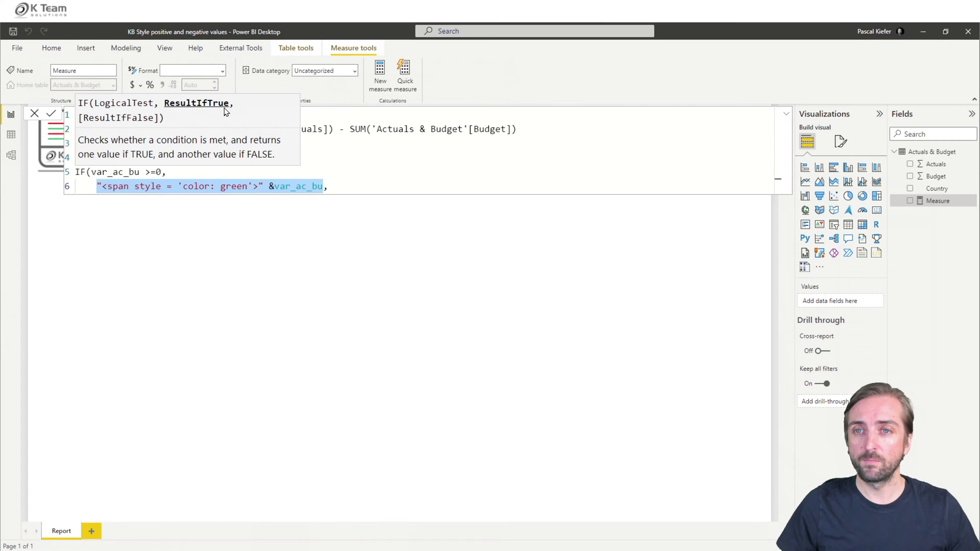
{"action": "key", "text": "End"}
{"action": "key", "text": "Return"}
{"action": "key", "text": "ctrl+v"}
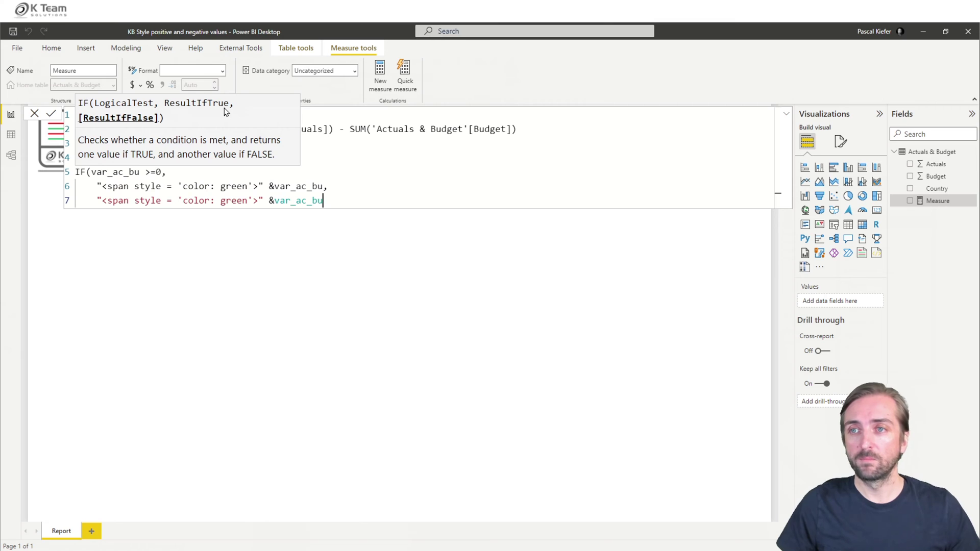
{"action": "double_click", "coordinate": [236, 202]}
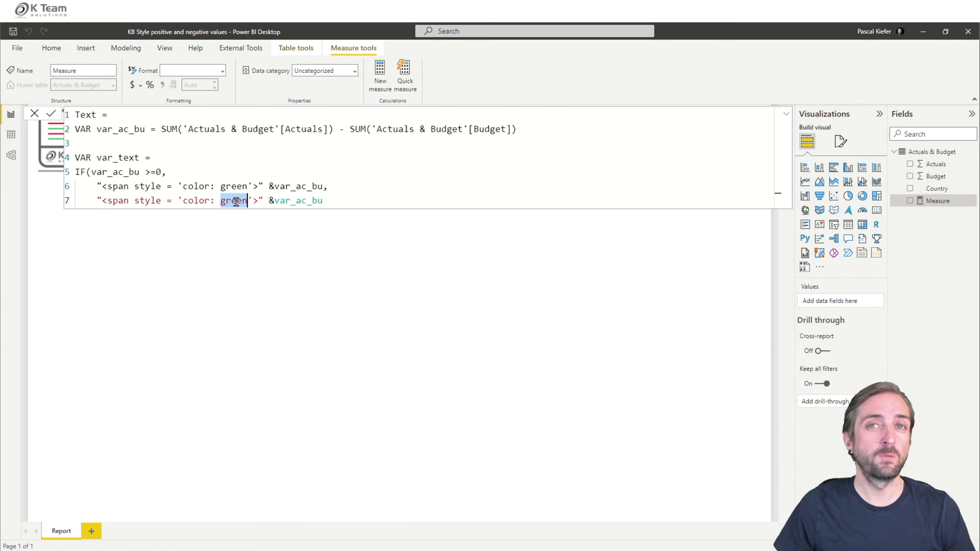
{"action": "type", "text": "red"}
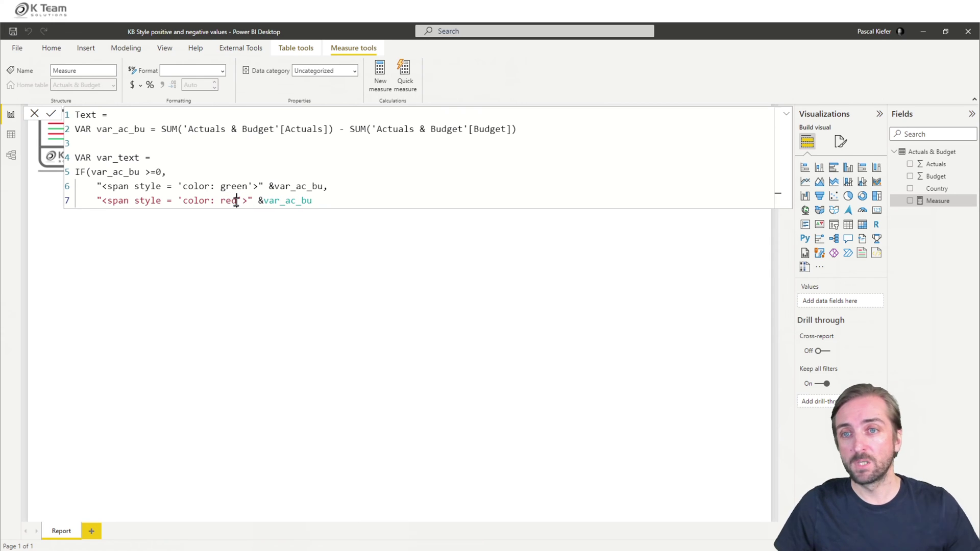
{"action": "left_click", "coordinate": [324, 202]}
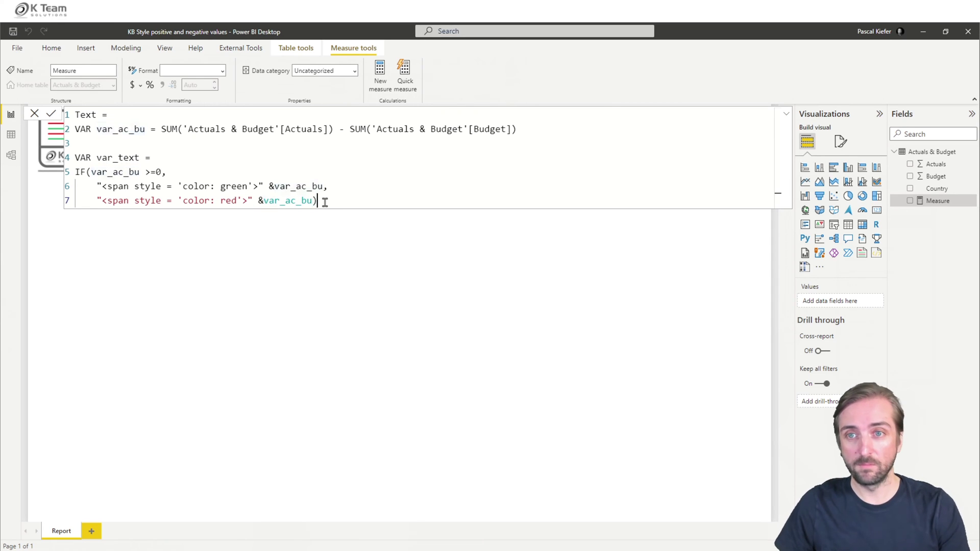
{"action": "type", "text": ")"}
Step: End the measure with RETURN var_text and commit the formula
{"action": "key", "text": "Return"}
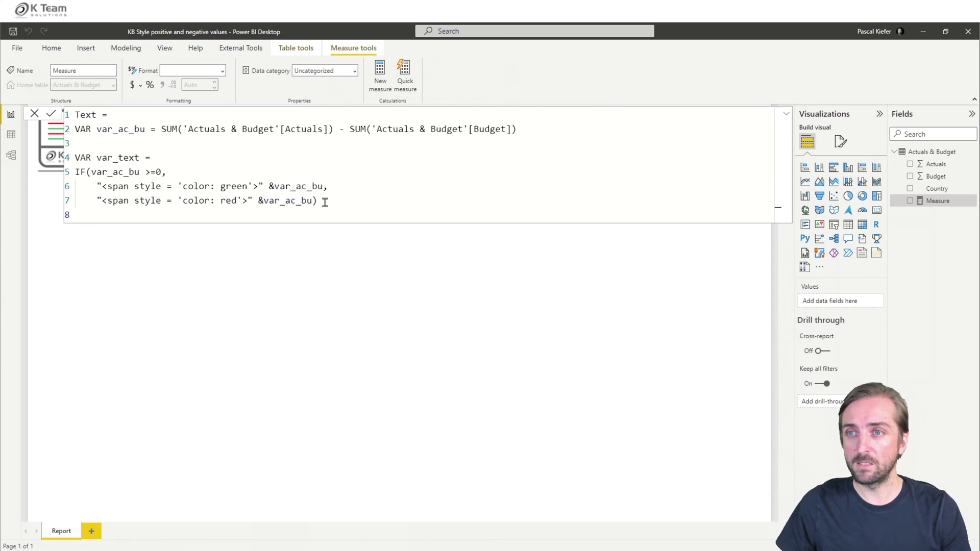
{"action": "type", "text": "RETURN"}
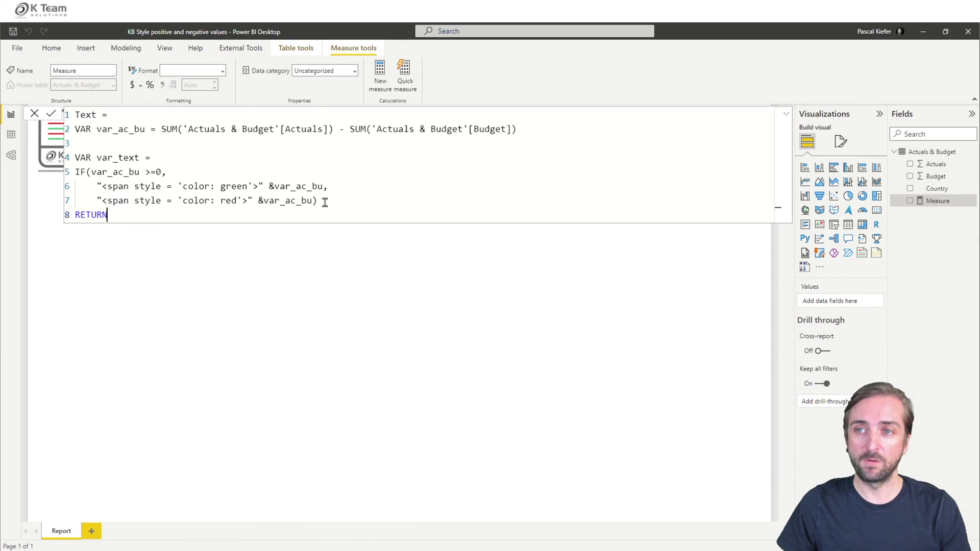
{"action": "key", "text": "Return"}
{"action": "type", "text": "var_t"}
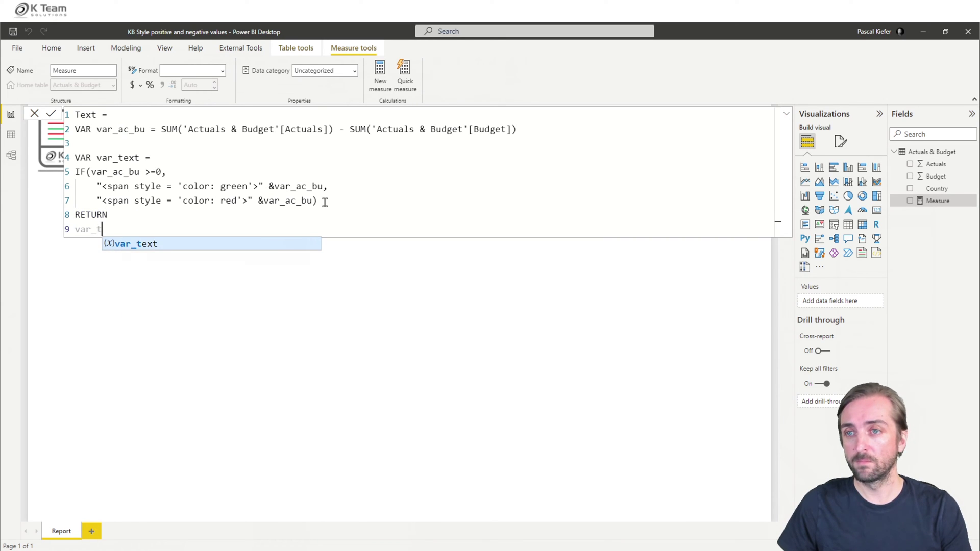
{"action": "type", "text": "ext"}
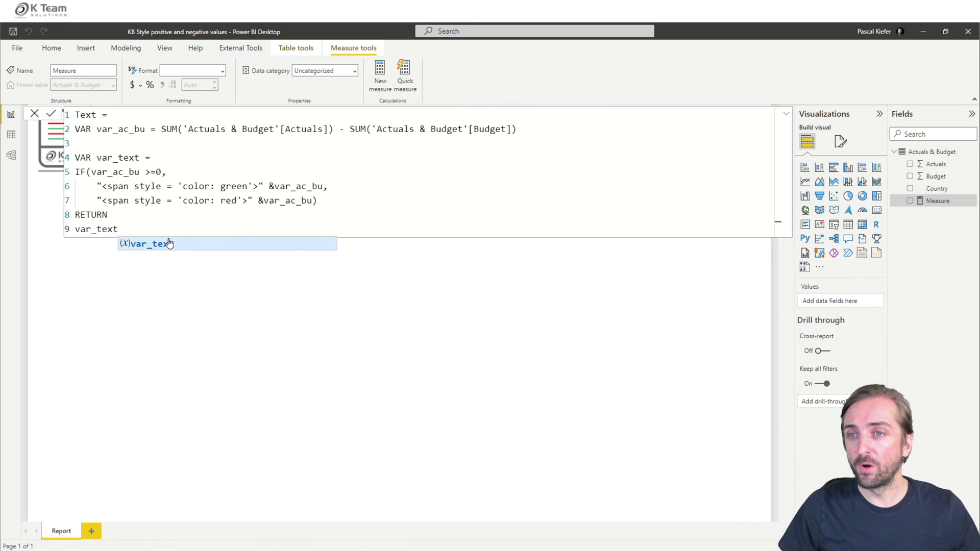
{"action": "left_click", "coordinate": [152, 216]}
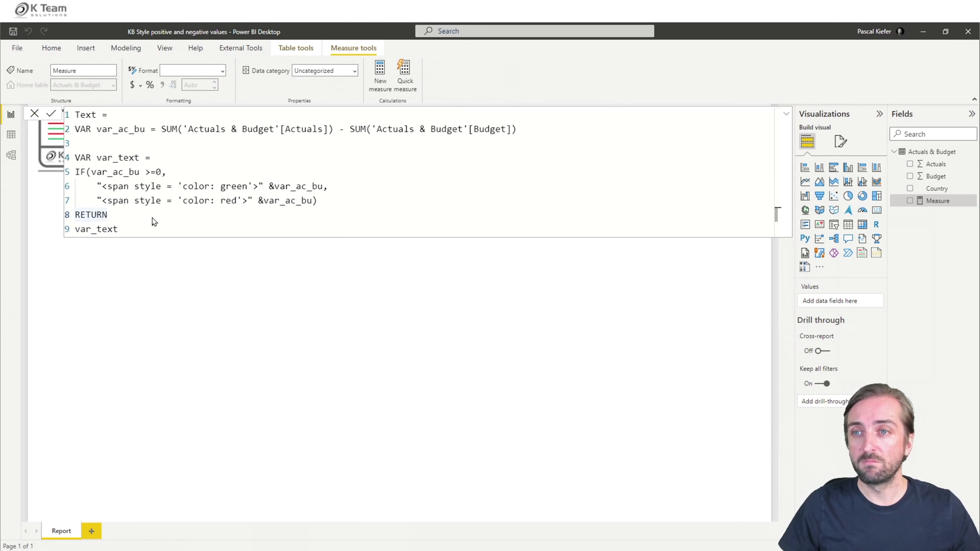
{"action": "key", "text": "Return"}
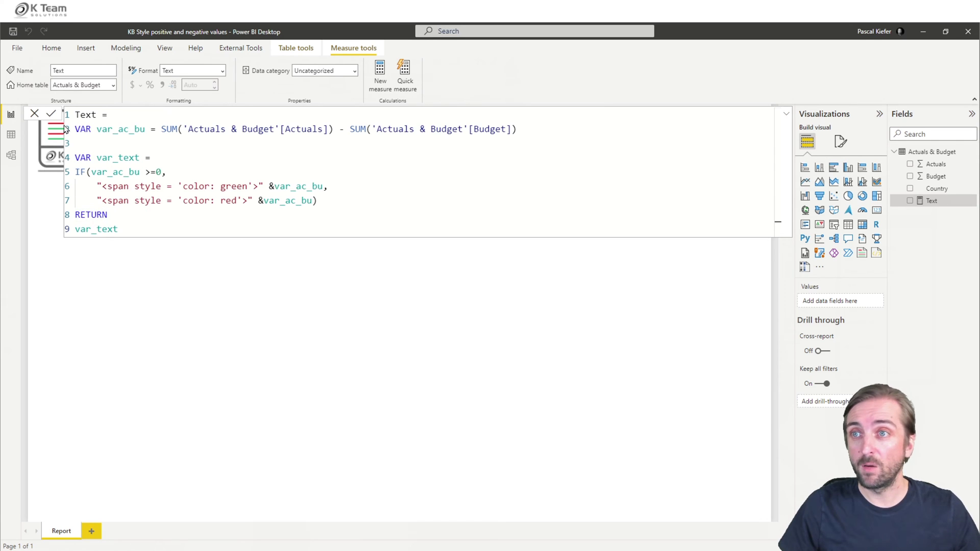
Step: Add an HTML Text Styler visual with the Text measure in its HTML field
{"action": "left_click", "coordinate": [36, 114]}
{"action": "left_click", "coordinate": [365, 283]}
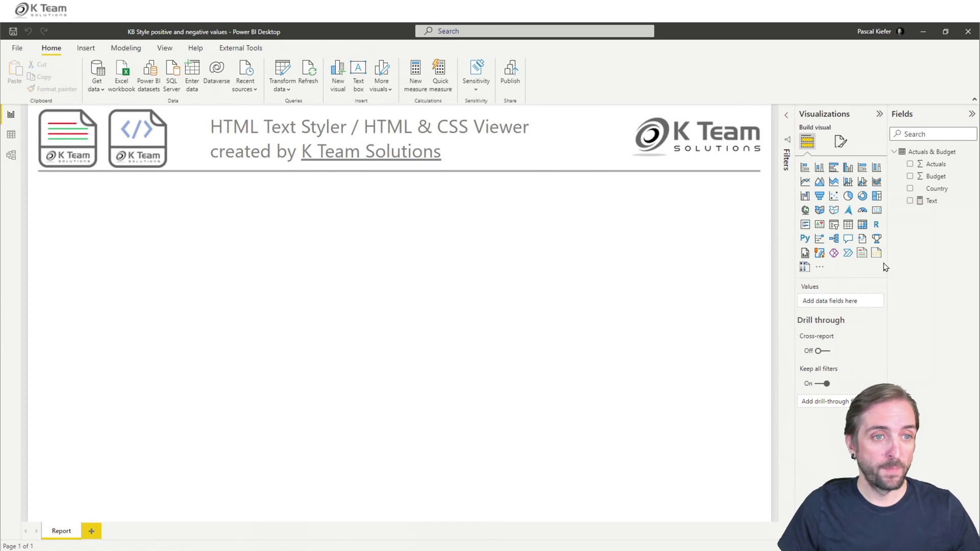
{"action": "left_click", "coordinate": [876, 252]}
{"action": "left_click", "coordinate": [909, 202]}
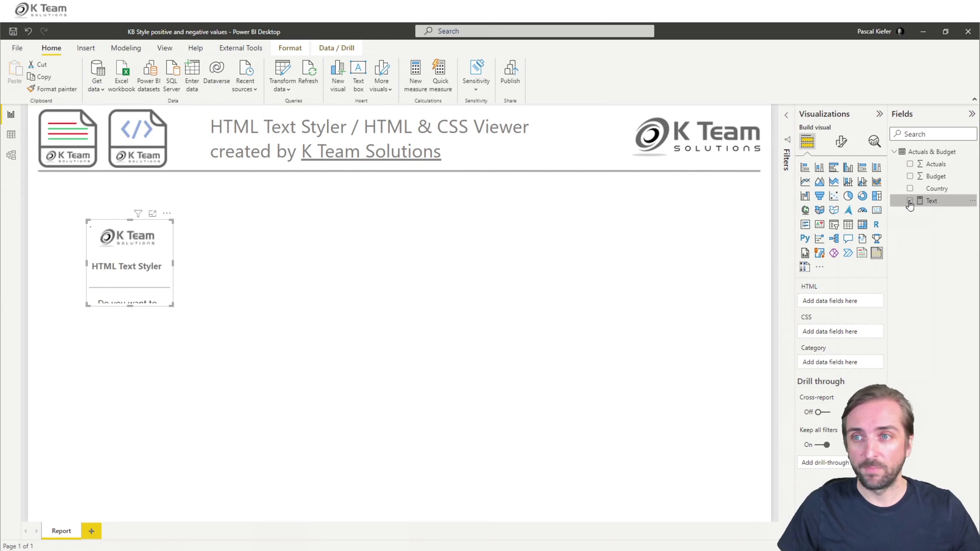
{"action": "left_click_drag", "start_coordinate": [175, 276], "coordinate": [380, 284]}
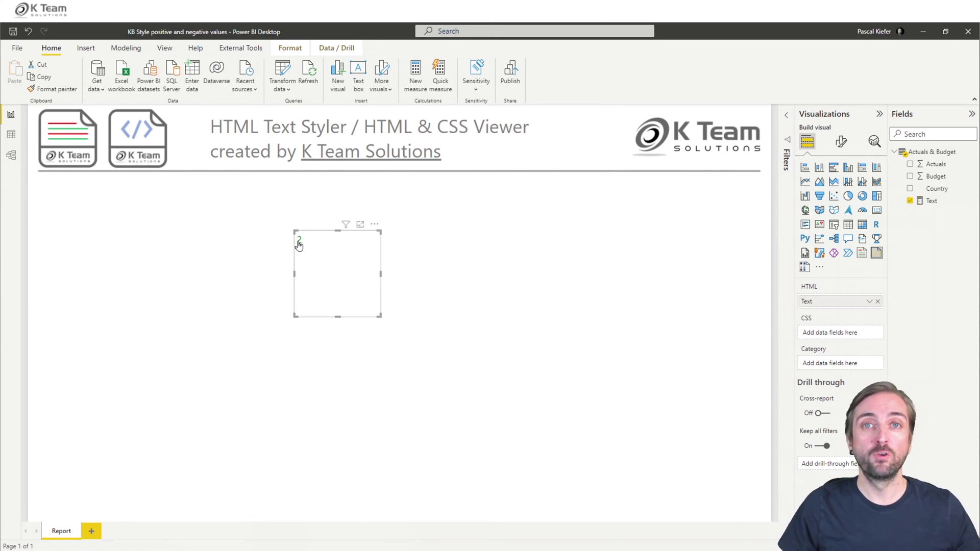
Step: Set the visual's Content Formatting scaling percentage to 200 and enlarge it
{"action": "left_click", "coordinate": [841, 141]}
{"action": "left_click", "coordinate": [815, 231]}
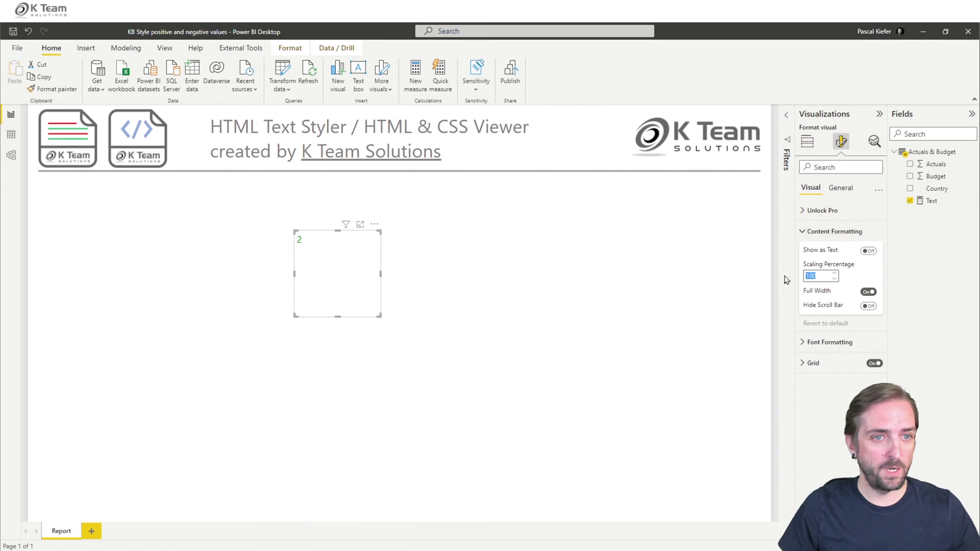
{"action": "type", "text": "200"}
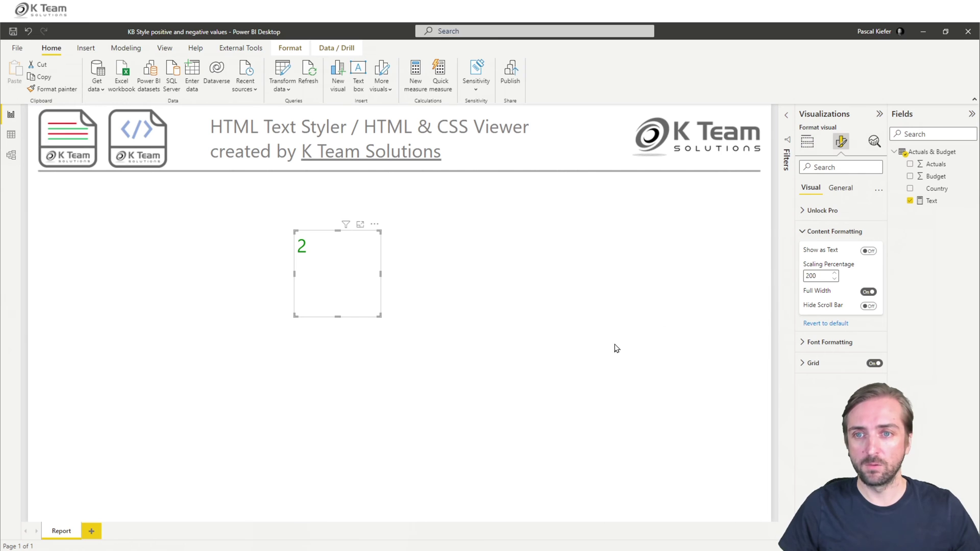
{"action": "left_click_drag", "start_coordinate": [379, 316], "coordinate": [473, 345]}
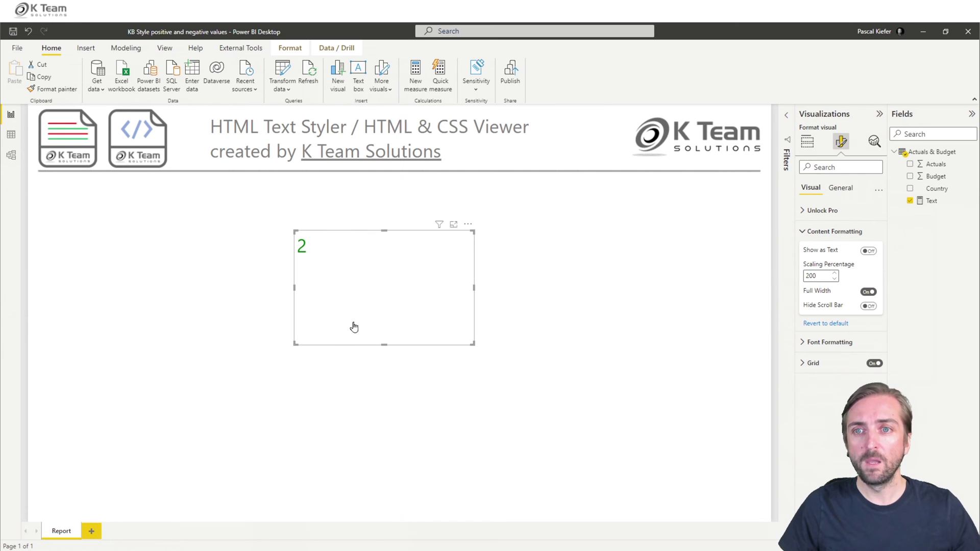
{"action": "left_click_drag", "start_coordinate": [337, 346], "coordinate": [329, 352]}
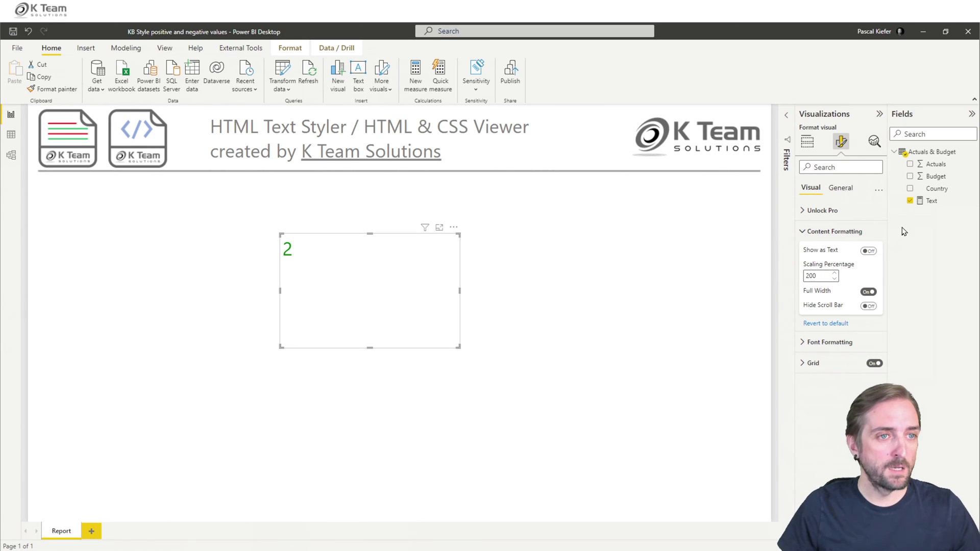
Step: Put Country in the visual's Category field and resize it to show all five variances
{"action": "left_click", "coordinate": [812, 145]}
{"action": "left_click_drag", "start_coordinate": [936, 188], "coordinate": [840, 370]}
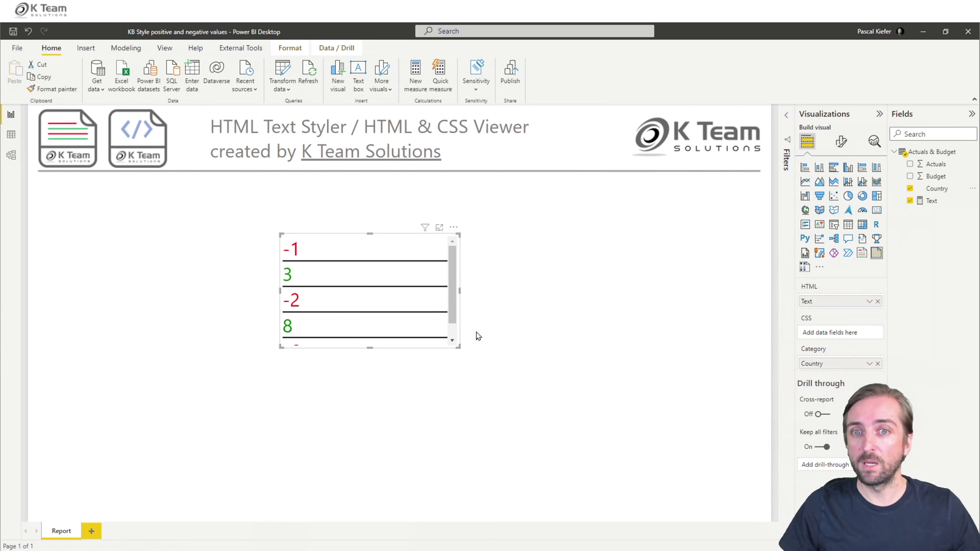
{"action": "left_click_drag", "start_coordinate": [458, 347], "coordinate": [507, 397]}
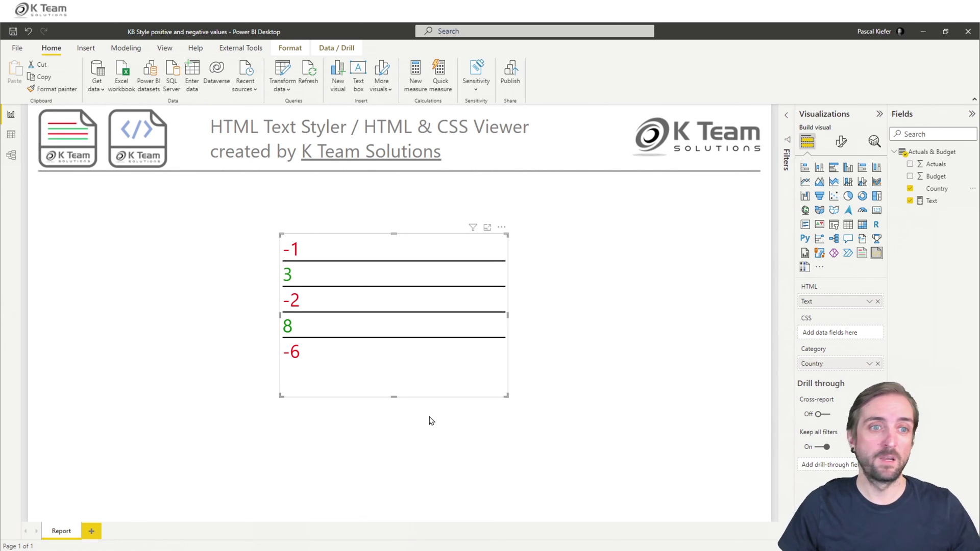
Step: Add VAR var_country = SELECTEDVALUE('Actuals & Budget'[Country]) to the Text measure
{"action": "left_click", "coordinate": [930, 202]}
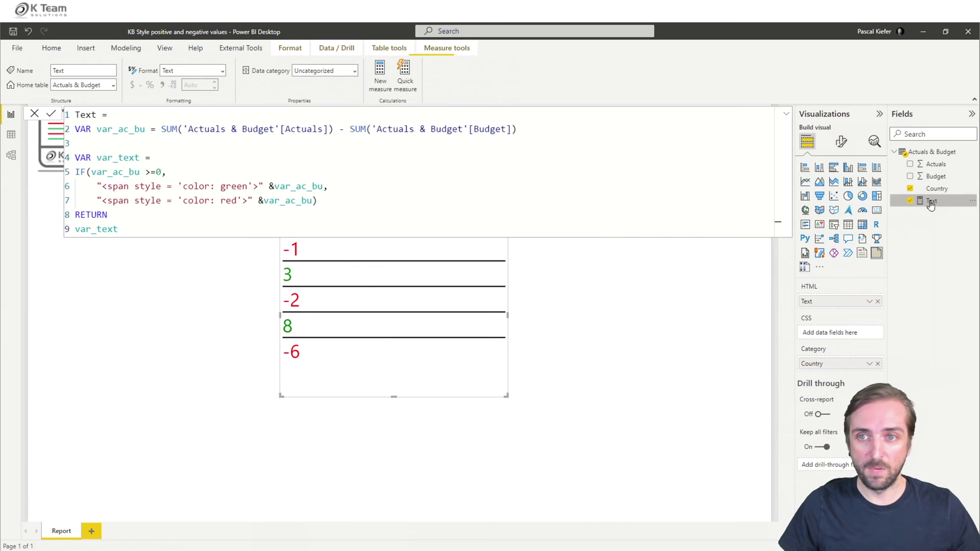
{"action": "left_click", "coordinate": [144, 143]}
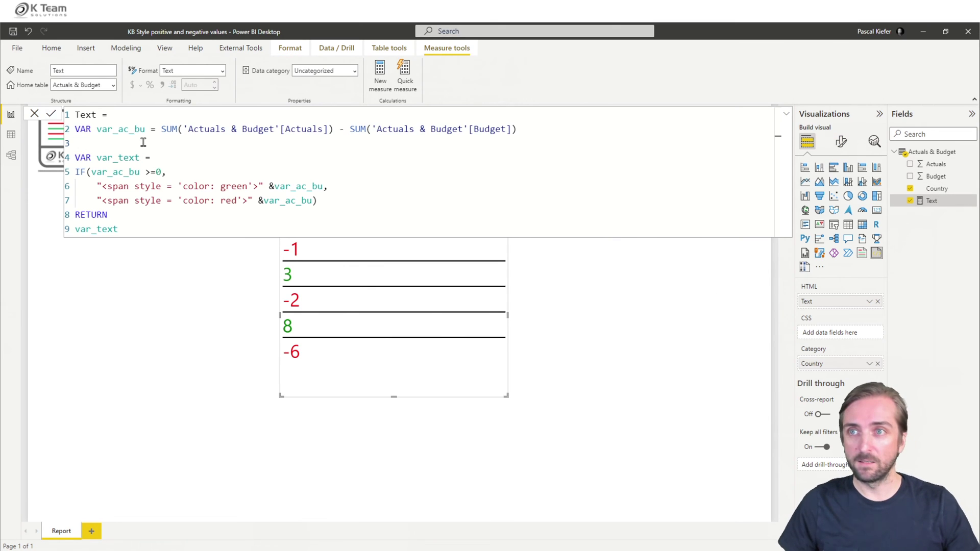
{"action": "key", "text": "shift+Return"}
{"action": "key", "text": "Up"}
{"action": "type", "text": "V"}
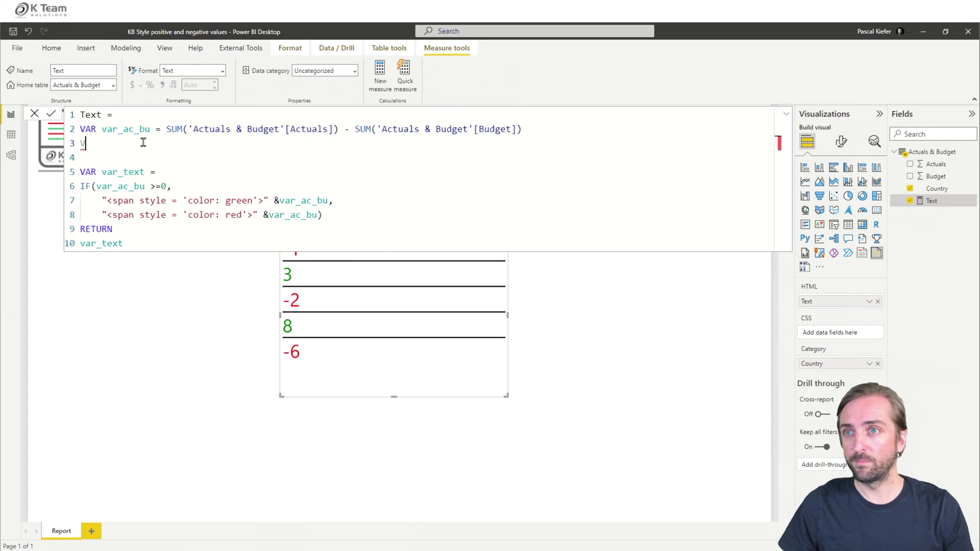
{"action": "type", "text": "AR var_co"}
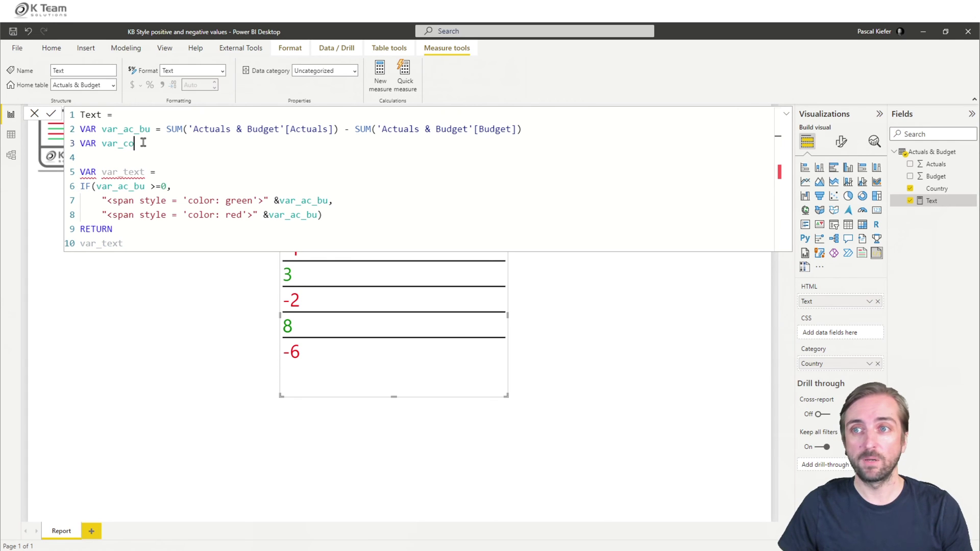
{"action": "type", "text": "untry = select"}
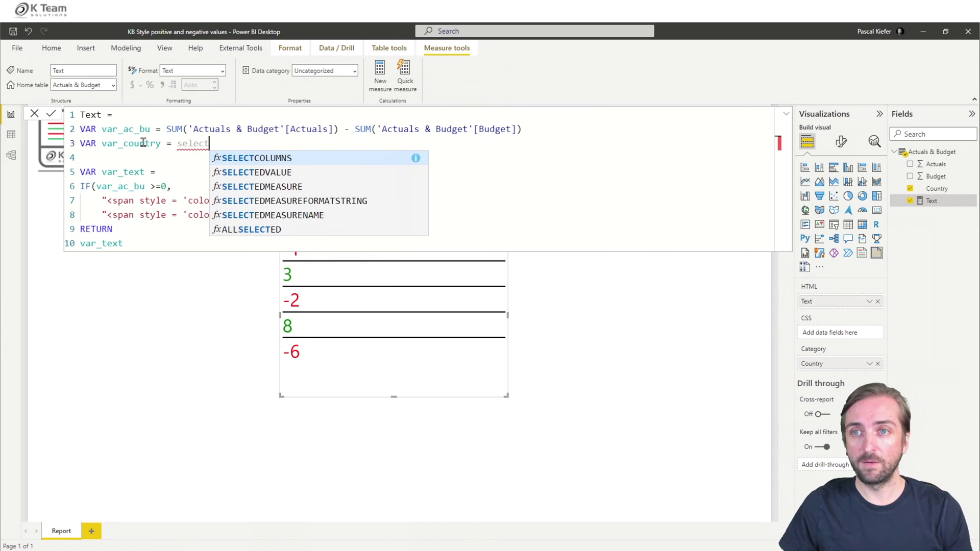
{"action": "key", "text": "Down"}
{"action": "key", "text": "Tab"}
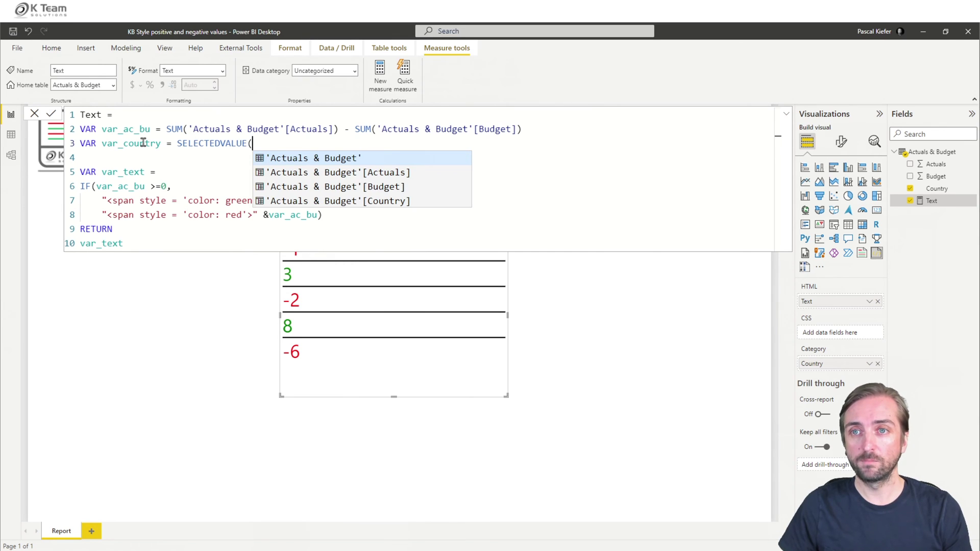
{"action": "type", "text": "co"}
{"action": "key", "text": "Tab"}
{"action": "type", "text": ")"}
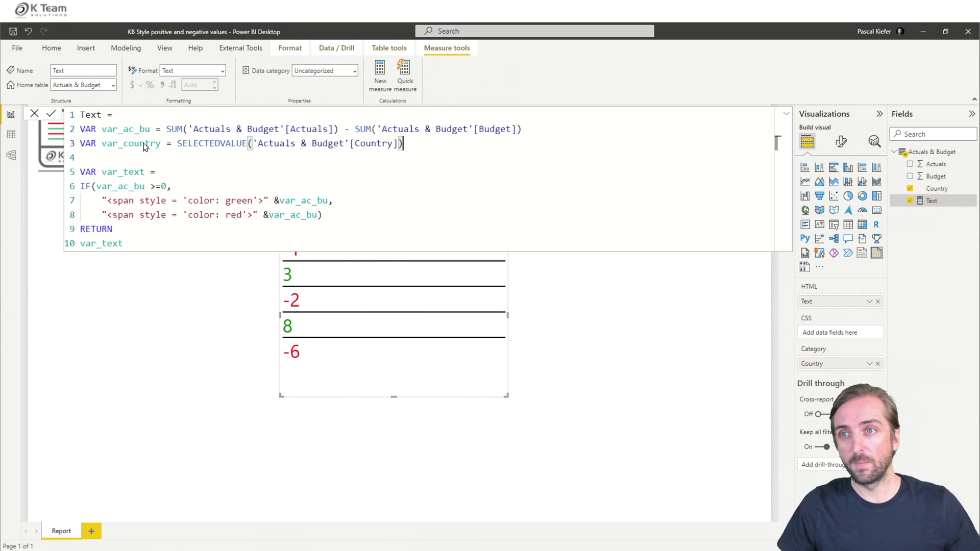
Step: Prefix both the green and red branches with var_country&, commit, and move the visual down
{"action": "left_click", "coordinate": [102, 200]}
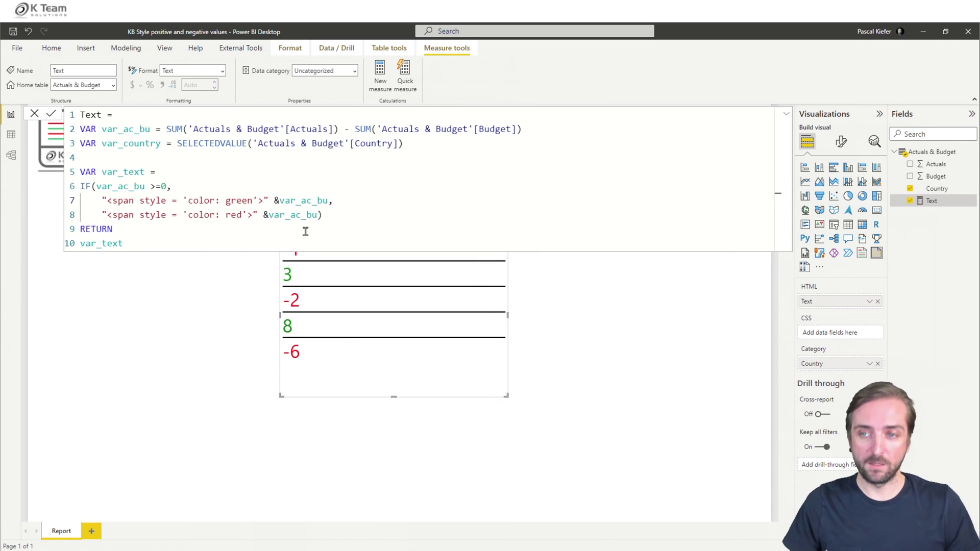
{"action": "type", "text": "var_"}
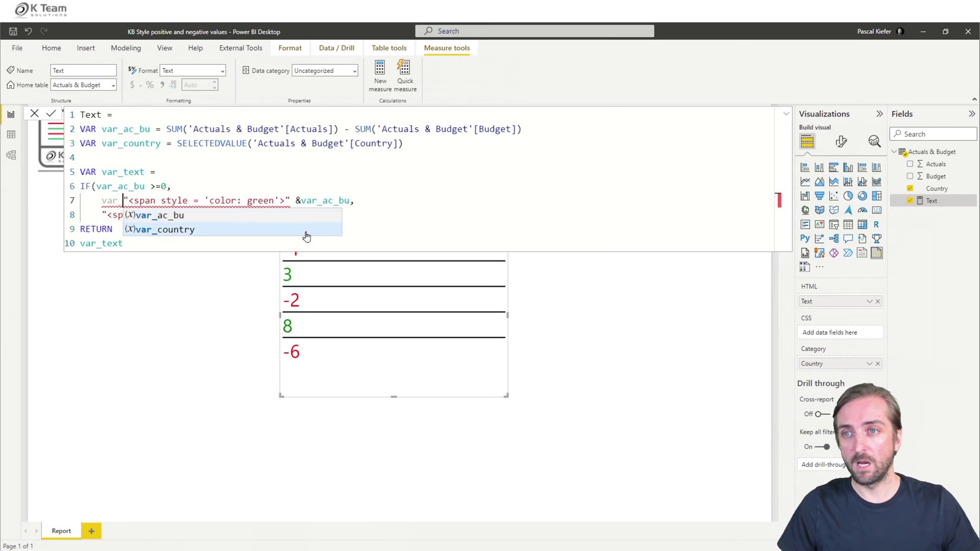
{"action": "left_click", "coordinate": [306, 230]}
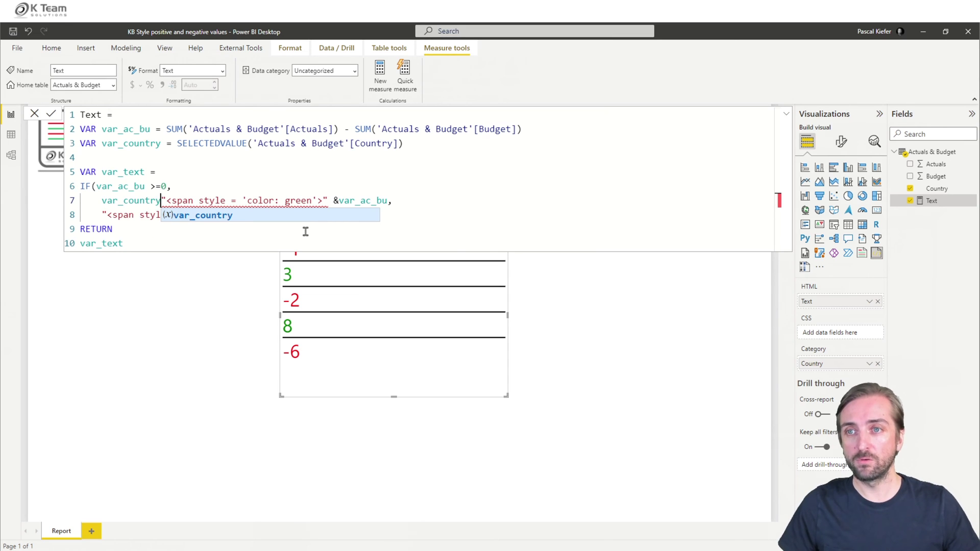
{"action": "type", "text": "&"}
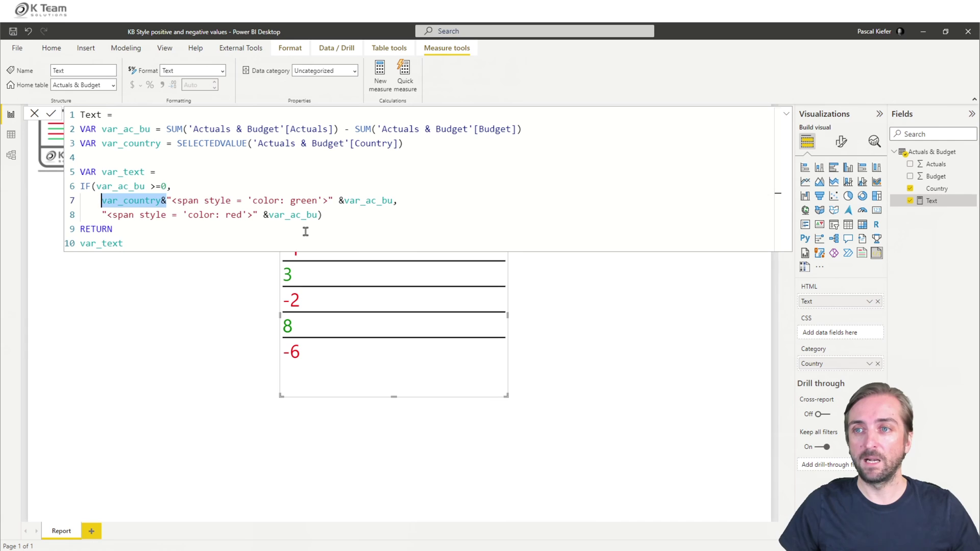
{"action": "key", "text": "Down"}
{"action": "key", "text": "ctrl+Left"}
{"action": "key", "text": "ctrl+Left"}
{"action": "key", "text": "ctrl+Left"}
{"action": "type", "text": "var_country&"}
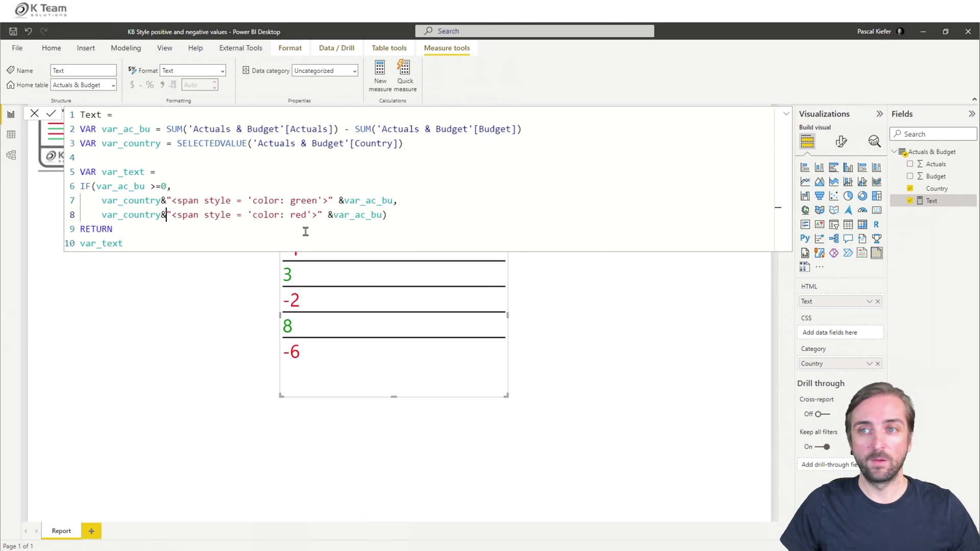
{"action": "key", "text": "Return"}
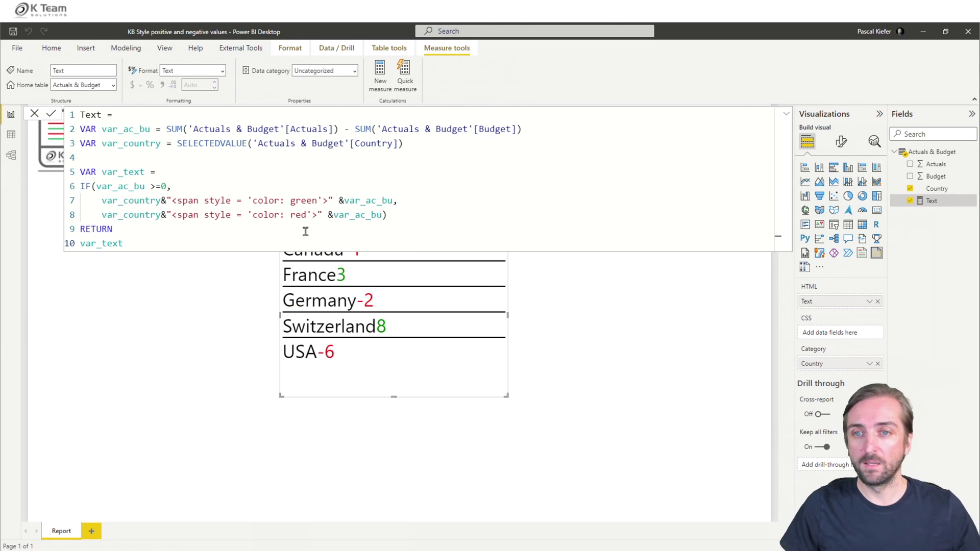
{"action": "left_click_drag", "start_coordinate": [352, 400], "coordinate": [343, 455]}
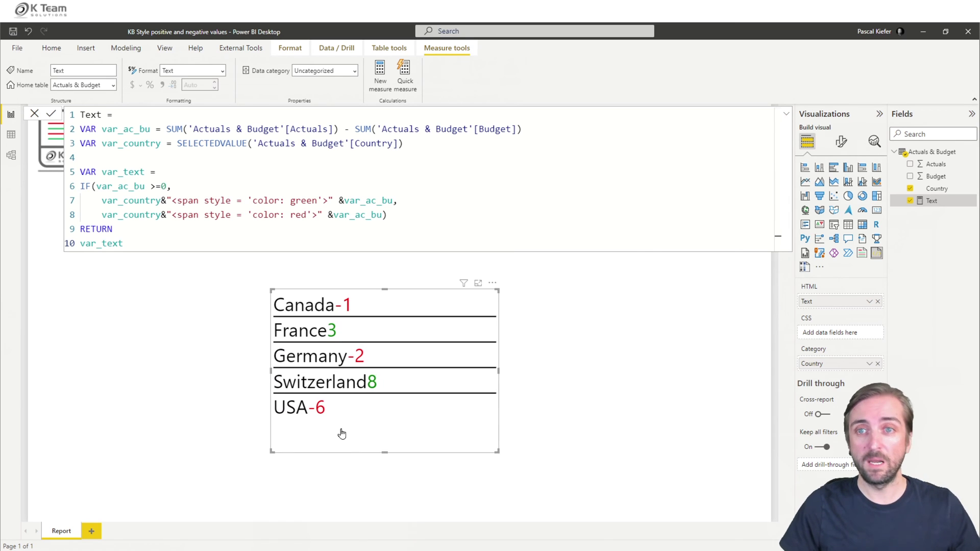
Step: Insert " "& before var_ac_bu in both the green and red branches and commit
{"action": "left_click", "coordinate": [343, 200]}
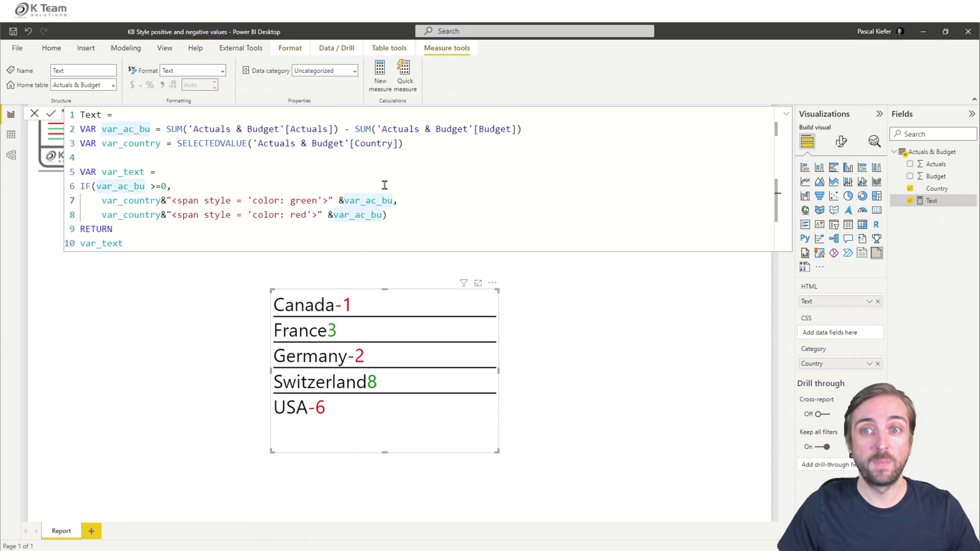
{"action": "type", "text": "\" \""}
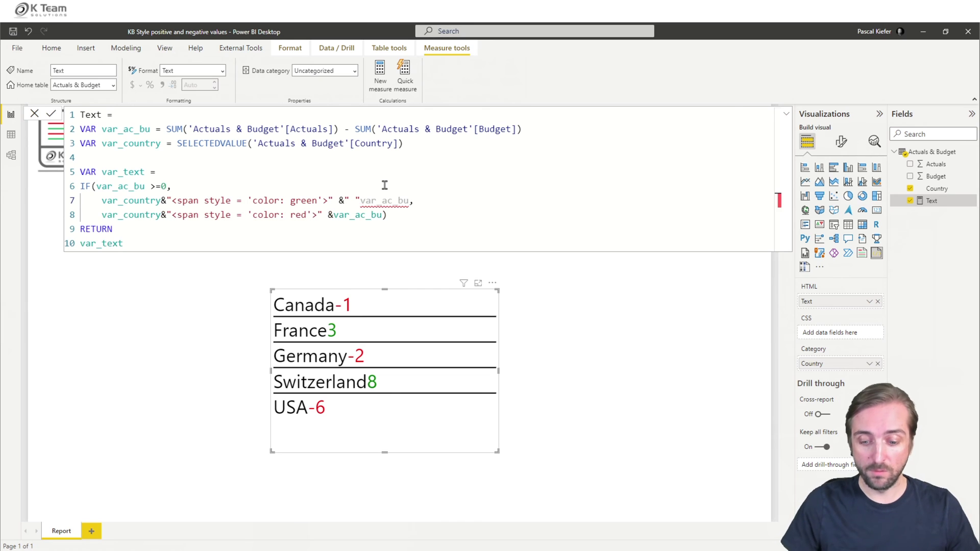
{"action": "type", "text": "&"}
{"action": "key", "text": "shift+Left"}
{"action": "key", "text": "shift+Left"}
{"action": "key", "text": "shift+Left"}
{"action": "key", "text": "shift+Left"}
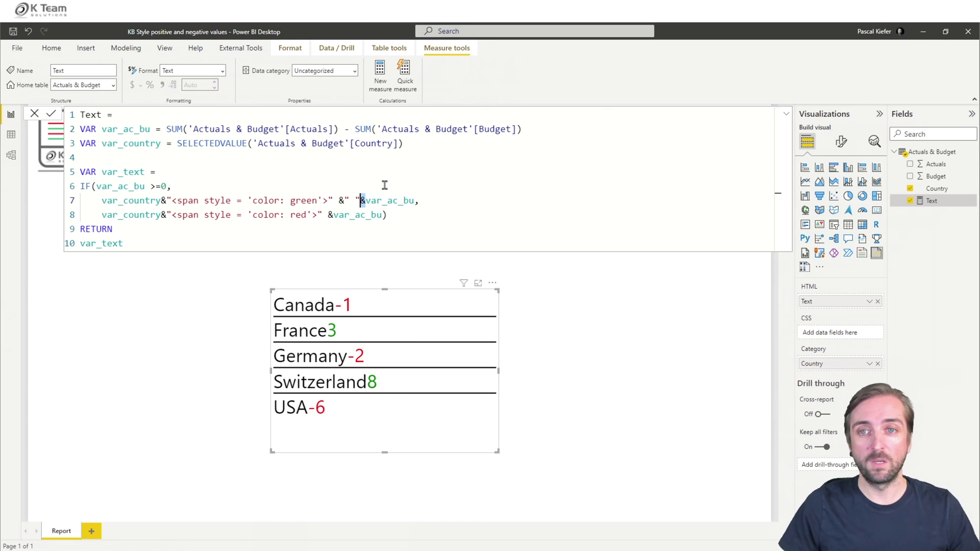
{"action": "key", "text": "ctrl+c"}
{"action": "key", "text": "Down"}
{"action": "key", "text": "Left"}
{"action": "key", "text": "Left"}
{"action": "key", "text": "ctrl+v"}
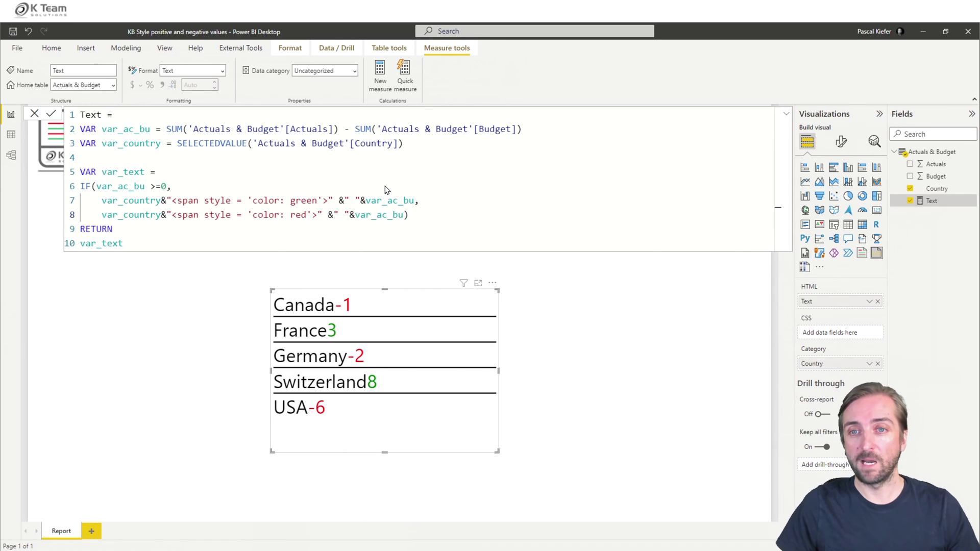
{"action": "key", "text": "Return"}
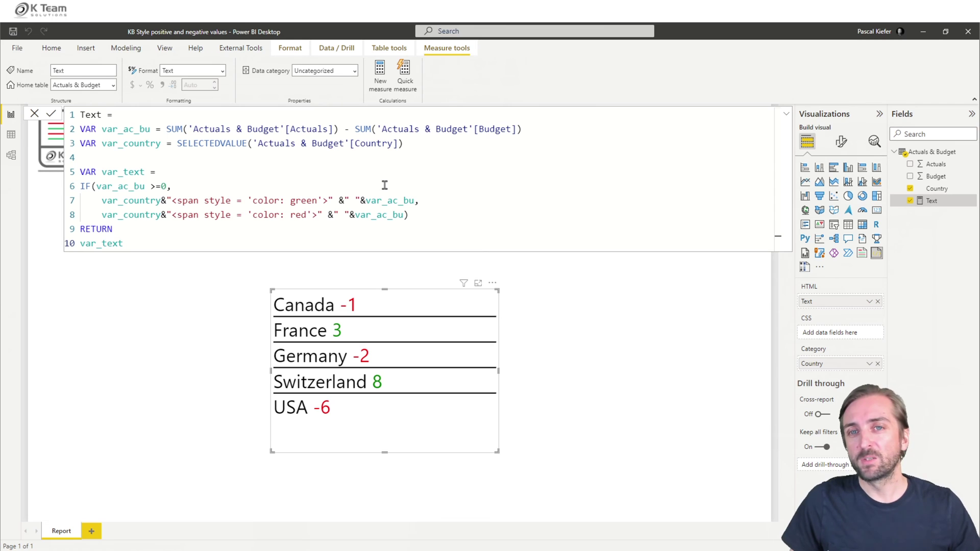
Step: Append & " above Budget" to the green branch on line 7
{"action": "left_click", "coordinate": [414, 200]}
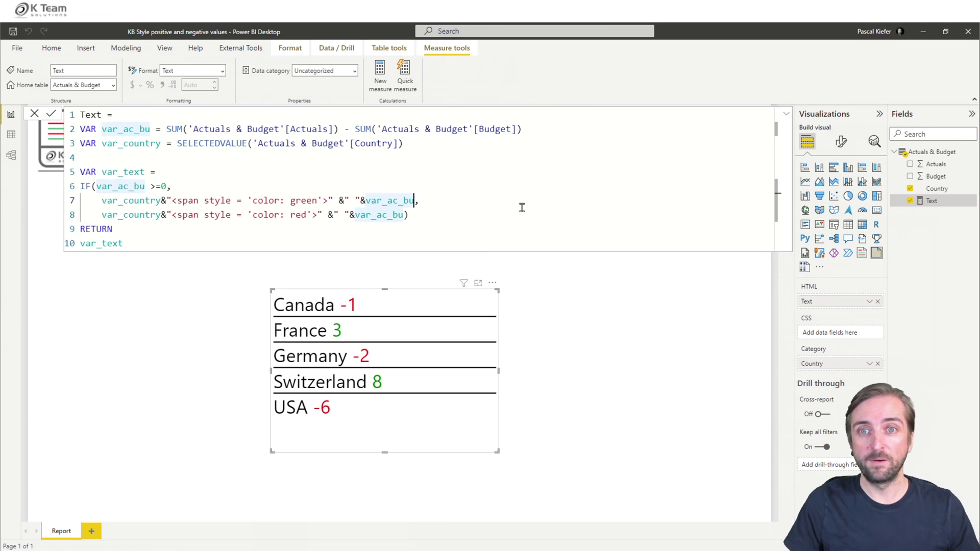
{"action": "type", "text": "&"}
{"action": "key", "text": "Left"}
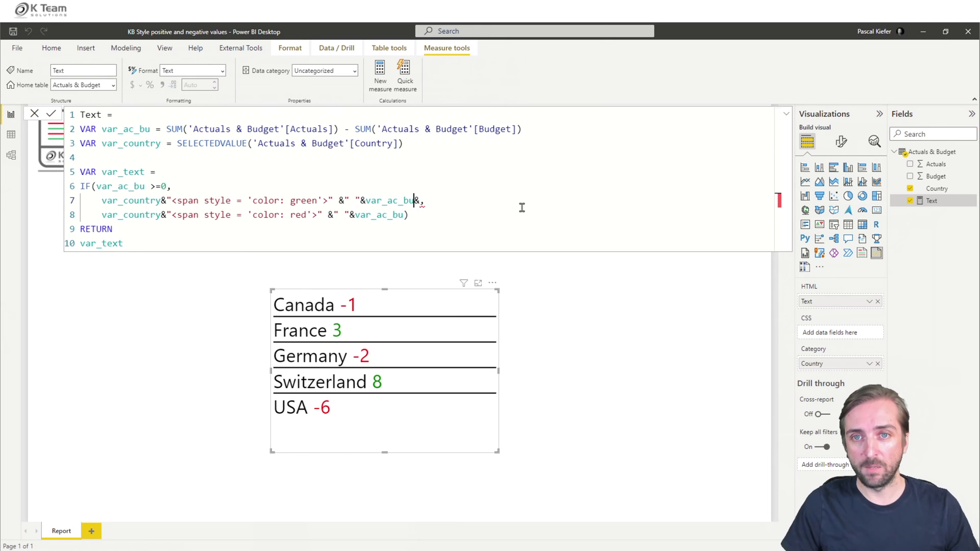
{"action": "key", "text": "Right"}
{"action": "type", "text": "\""}
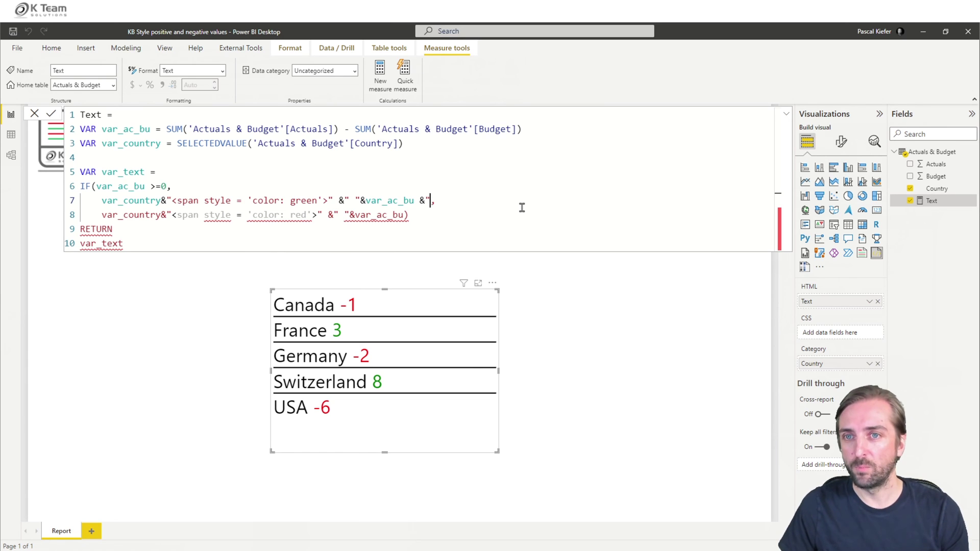
{"action": "type", "text": "a"}
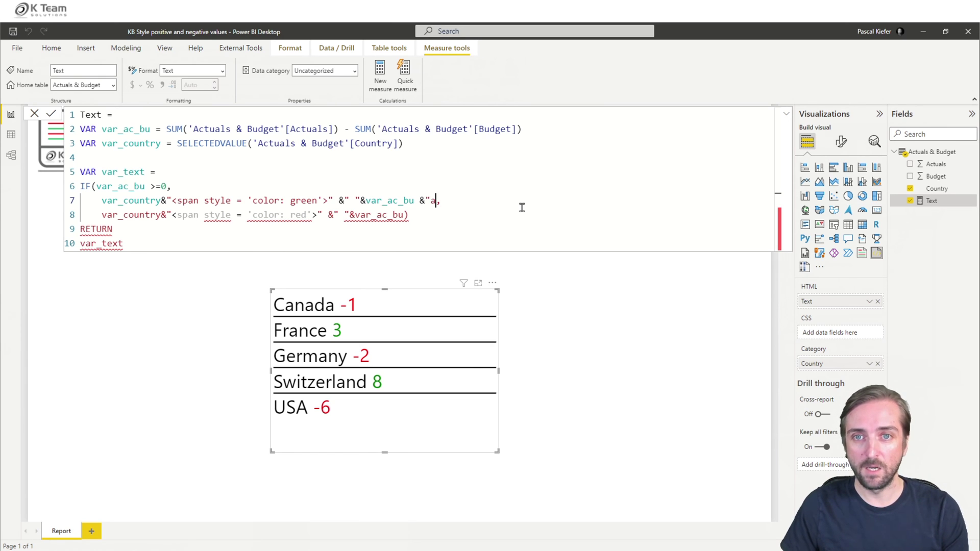
{"action": "type", "text": "bove Budget\""}
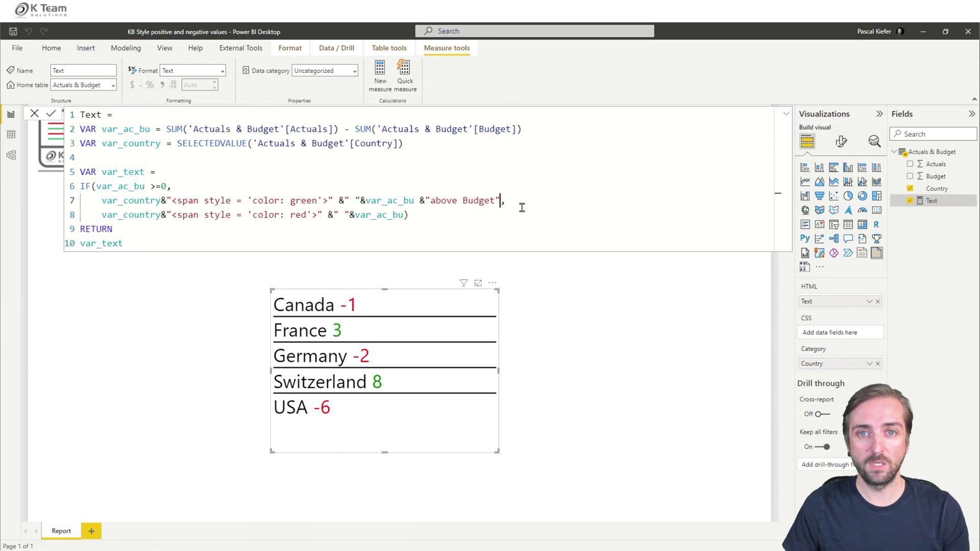
{"action": "key", "text": "Left"}
{"action": "key", "text": "Left"}
{"action": "key", "text": "Left"}
{"action": "key", "text": "Left"}
{"action": "key", "text": "Left"}
{"action": "key", "text": "Left"}
{"action": "key", "text": "Left"}
{"action": "key", "text": "Left"}
{"action": "key", "text": "Left"}
{"action": "key", "text": "Left"}
{"action": "key", "text": "Left"}
{"action": "key", "text": "Left"}
{"action": "key", "text": "Left"}
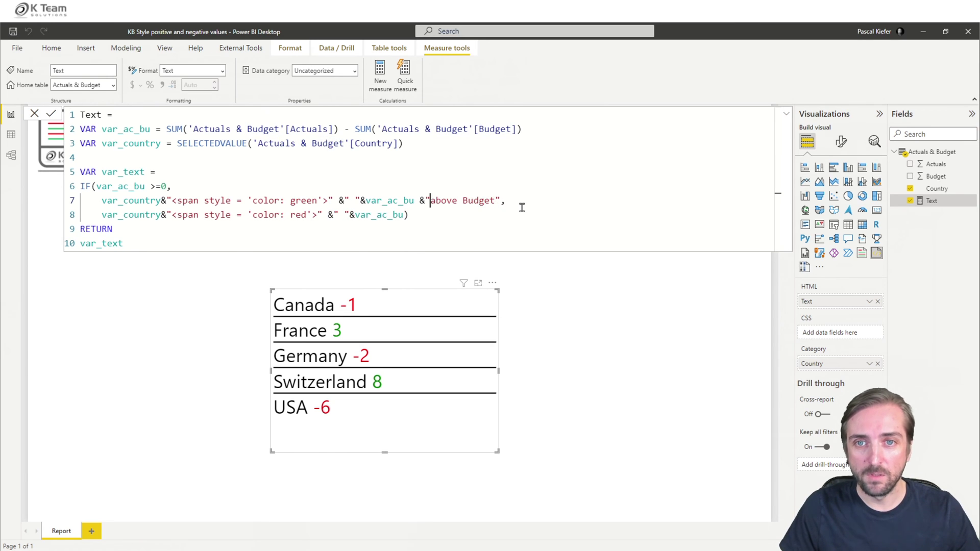
{"action": "key", "text": "Right"}
{"action": "key", "text": "Right"}
{"action": "key", "text": "Right"}
{"action": "key", "text": "Right"}
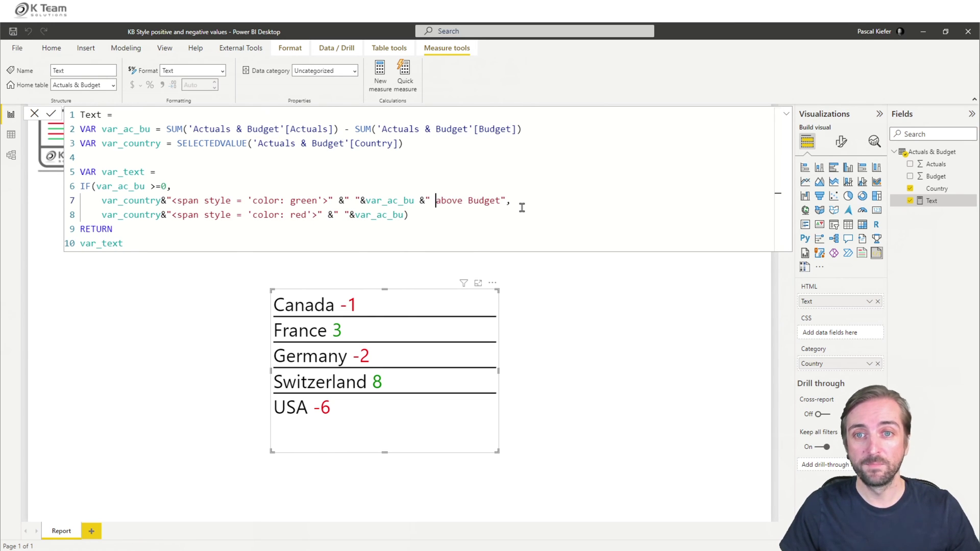
{"action": "key", "text": "Left"}
{"action": "key", "text": "Left"}
{"action": "key", "text": "Left"}
{"action": "key", "text": "Left"}
{"action": "key", "text": "shift+Right"}
{"action": "key", "text": "shift+Right"}
{"action": "key", "text": "shift+Right"}
{"action": "key", "text": "shift+Right"}
{"action": "key", "text": "shift+Right"}
{"action": "key", "text": "shift+Right"}
{"action": "key", "text": "shift+Right"}
{"action": "key", "text": "shift+Right"}
{"action": "key", "text": "shift+Right"}
{"action": "key", "text": "shift+Right"}
{"action": "key", "text": "shift+Right"}
{"action": "key", "text": "shift+Right"}
{"action": "key", "text": "shift+Right"}
{"action": "key", "text": "shift+Right"}
{"action": "key", "text": "shift+Right"}
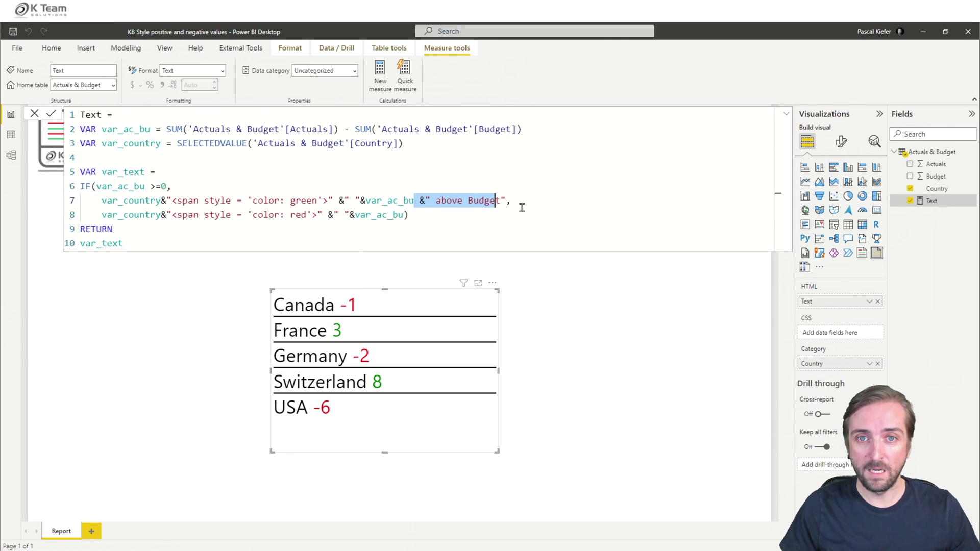
{"action": "key", "text": "shift+Right"}
{"action": "key", "text": "shift+Right"}
{"action": "key", "text": "ctrl+c"}
Step: Append & " below Budget" to the red branch on line 8 and commit
{"action": "key", "text": "Down"}
{"action": "key", "text": "Left"}
{"action": "key", "text": "ctrl+v"}
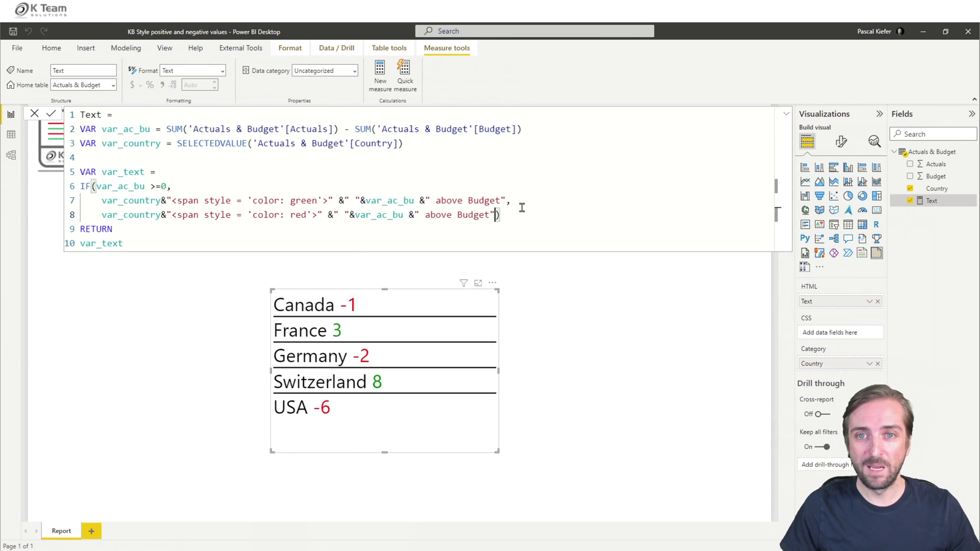
{"action": "left_click", "coordinate": [426, 217]}
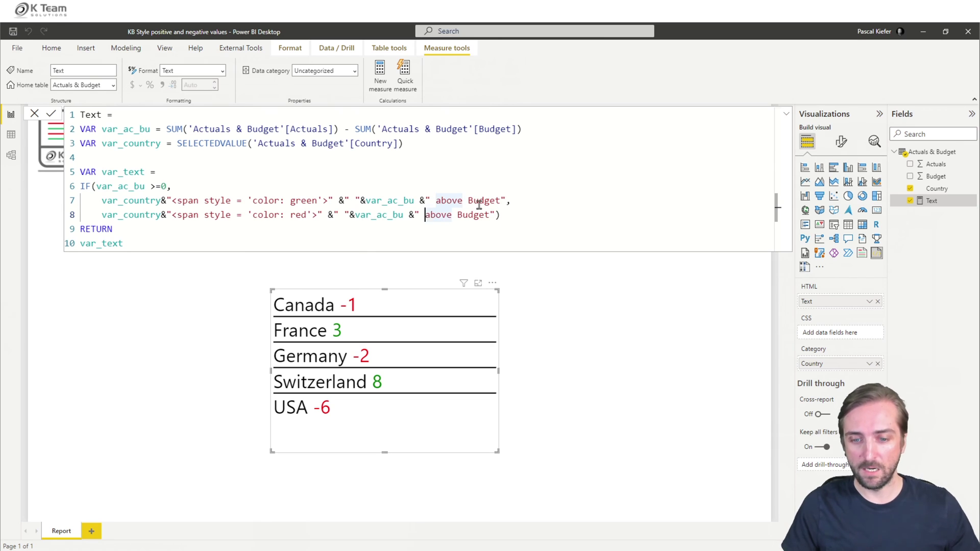
{"action": "type", "text": "below"}
{"action": "key", "text": "shift+Right"}
{"action": "key", "text": "shift+Right"}
{"action": "key", "text": "shift+Right"}
{"action": "key", "text": "shift+Right"}
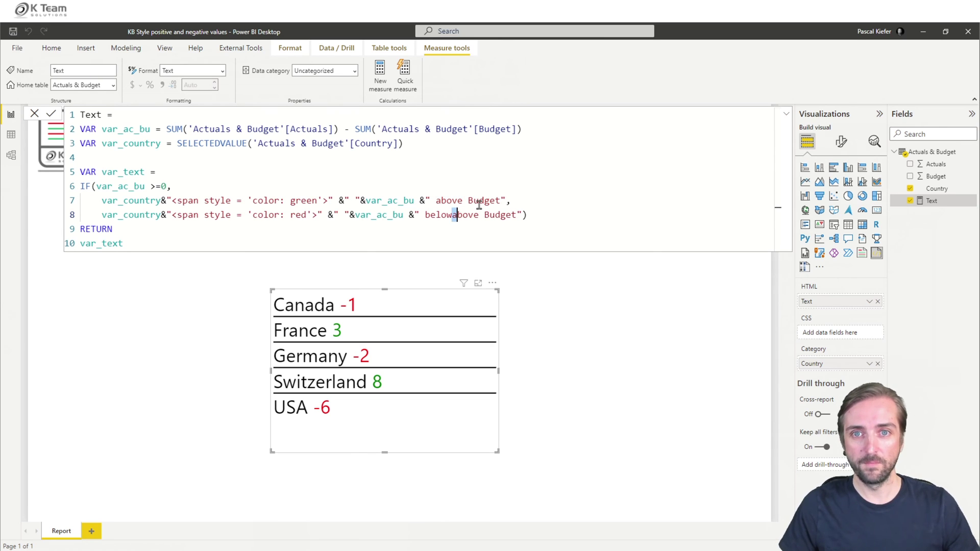
{"action": "key", "text": "shift+Right"}
{"action": "key", "text": "BackSpace"}
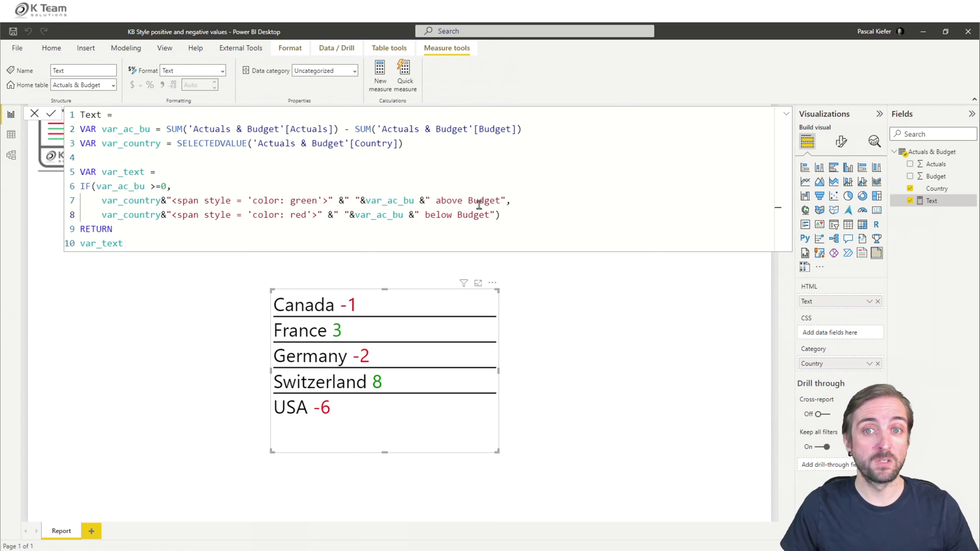
{"action": "key", "text": "Return"}
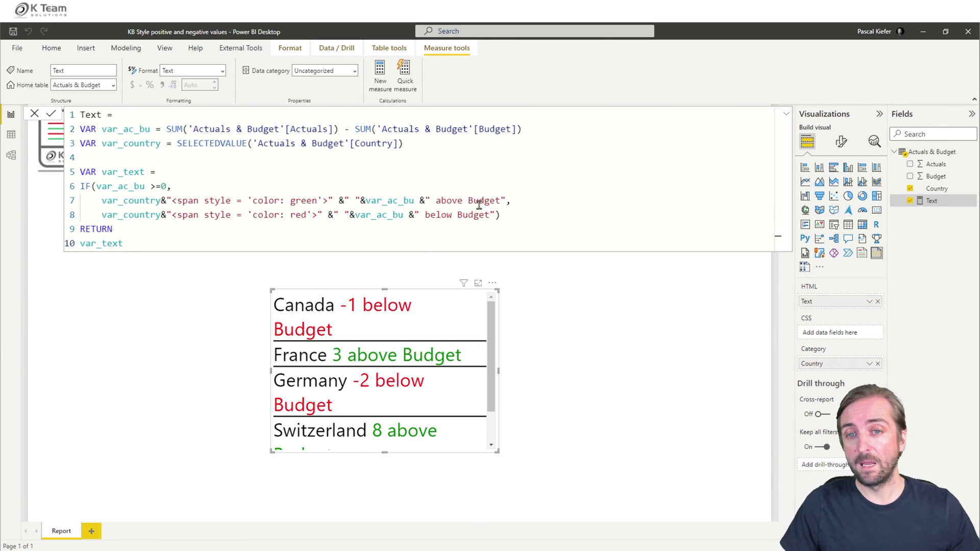
Step: Drag the HTML visual's right edge wider, then reopen the Text measure's DAX
{"action": "left_click", "coordinate": [573, 371]}
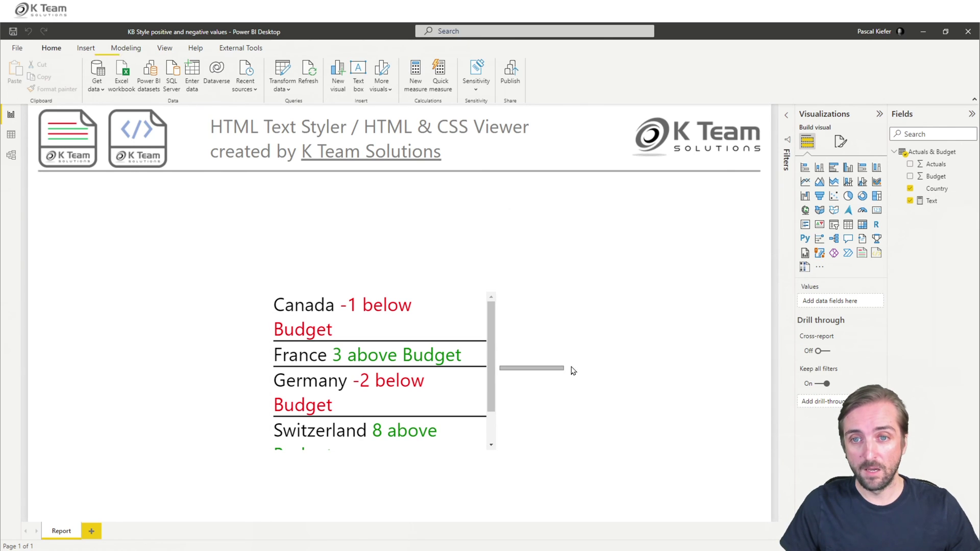
{"action": "left_click_drag", "start_coordinate": [498, 372], "coordinate": [591, 372]}
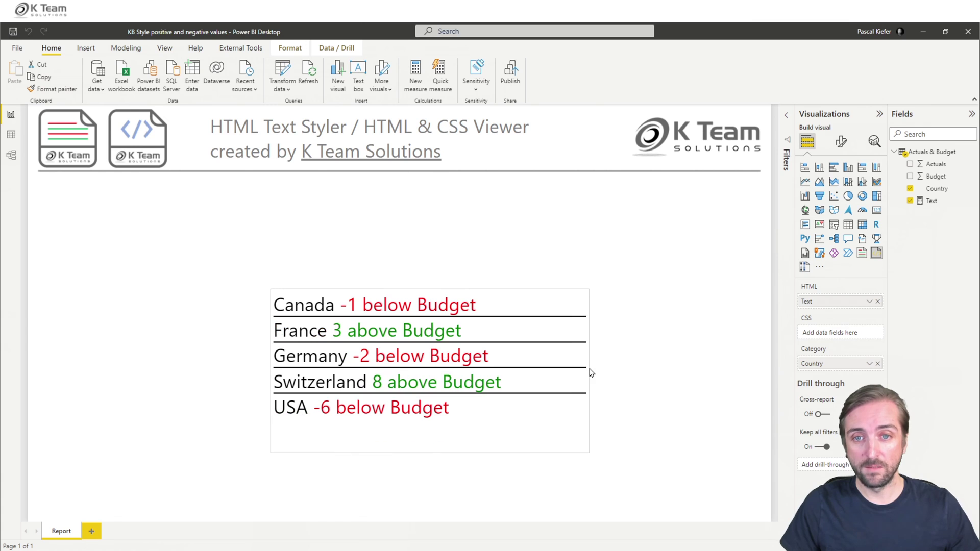
{"action": "left_click", "coordinate": [933, 200]}
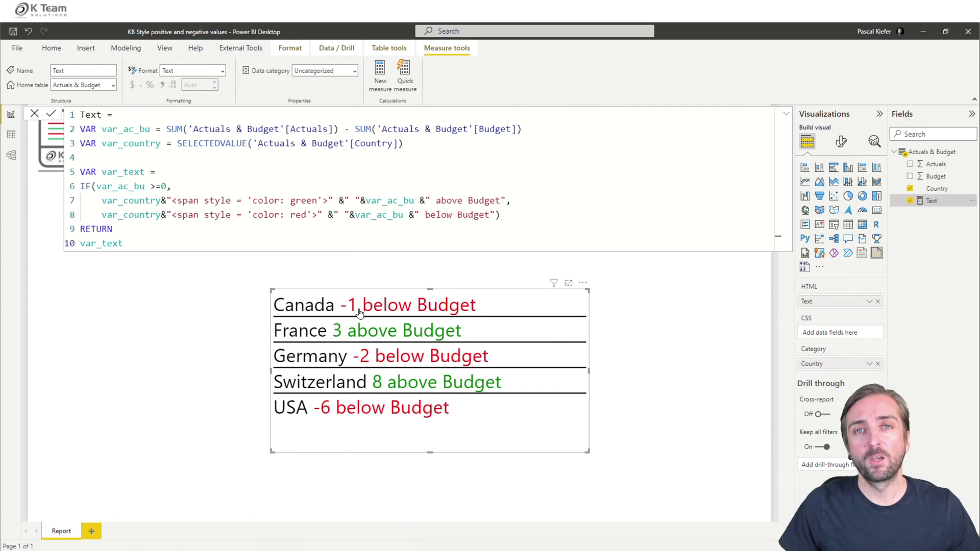
Step: Insert </span> right after the variance number on the green line 7
{"action": "left_click", "coordinate": [432, 200]}
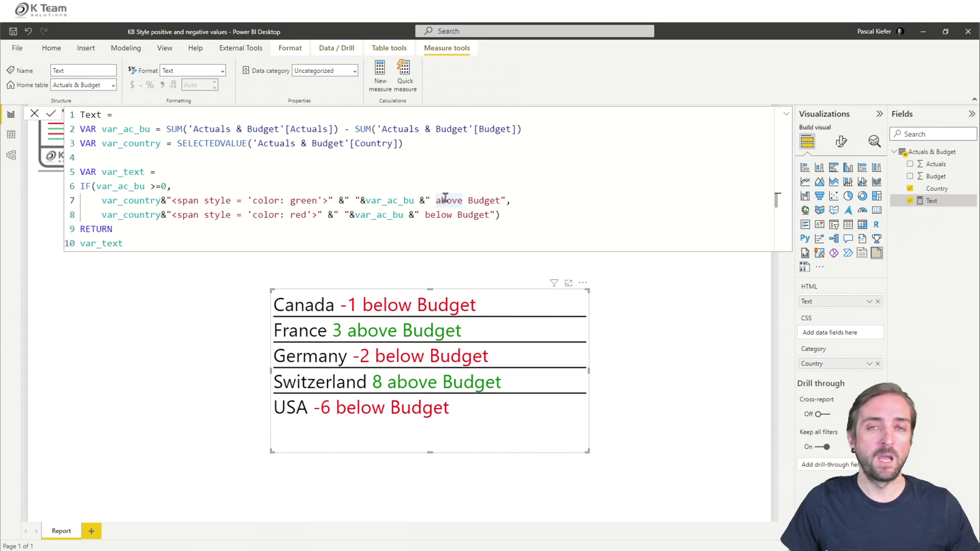
{"action": "left_click", "coordinate": [430, 200]}
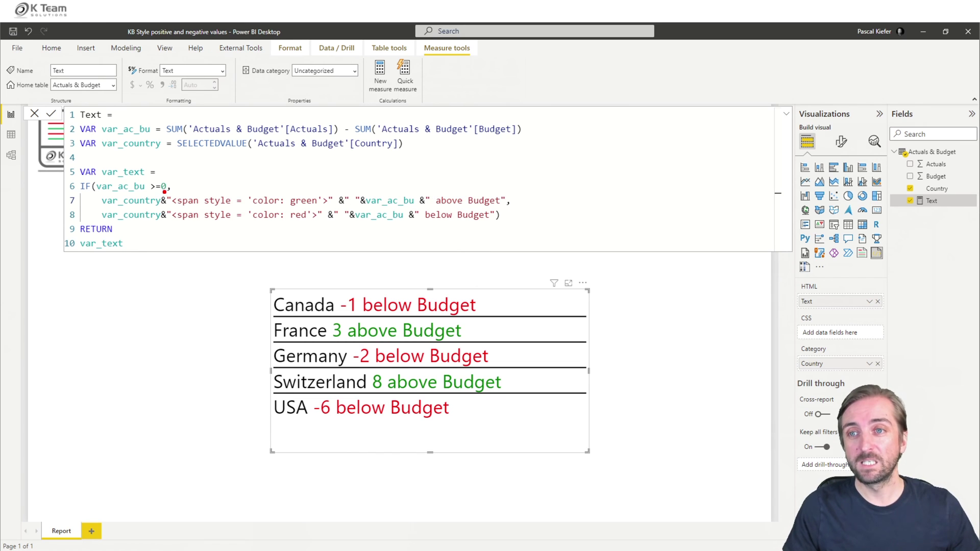
{"action": "mouse_move", "coordinate": [165, 193]}
{"action": "left_mouse_down"}
{"action": "mouse_move", "coordinate": [225, 207]}
{"action": "mouse_move", "coordinate": [329, 206]}
{"action": "left_mouse_up"}
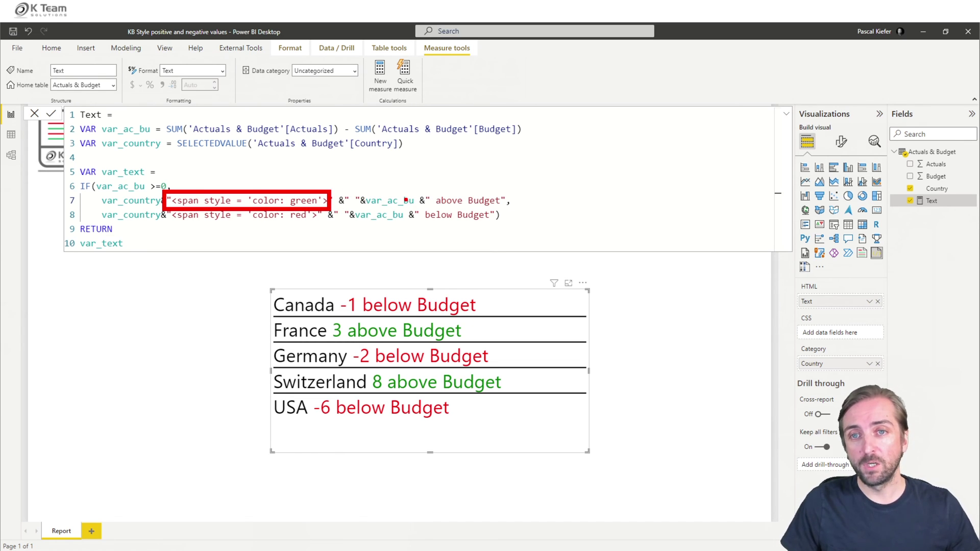
{"action": "left_click_drag", "start_coordinate": [351, 190], "coordinate": [429, 209]}
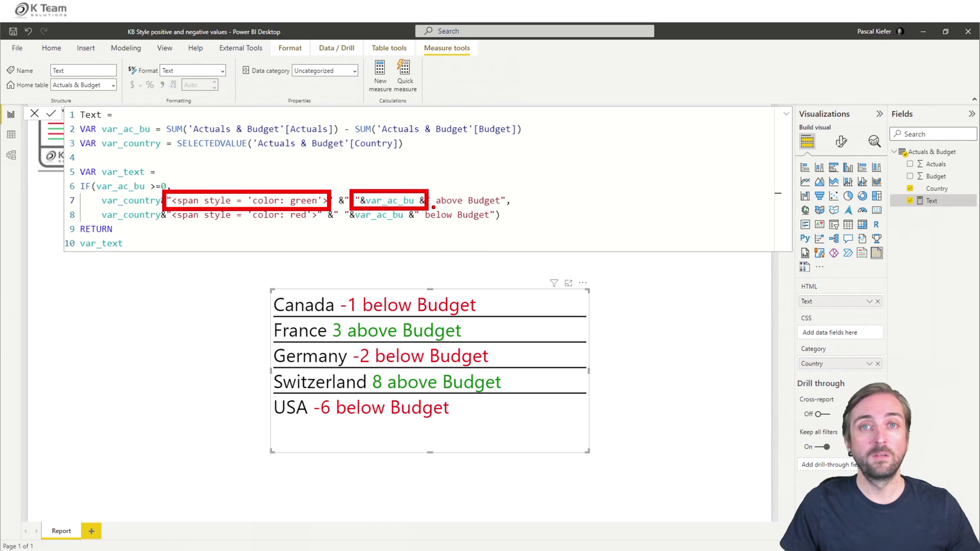
{"action": "key", "text": "Escape"}
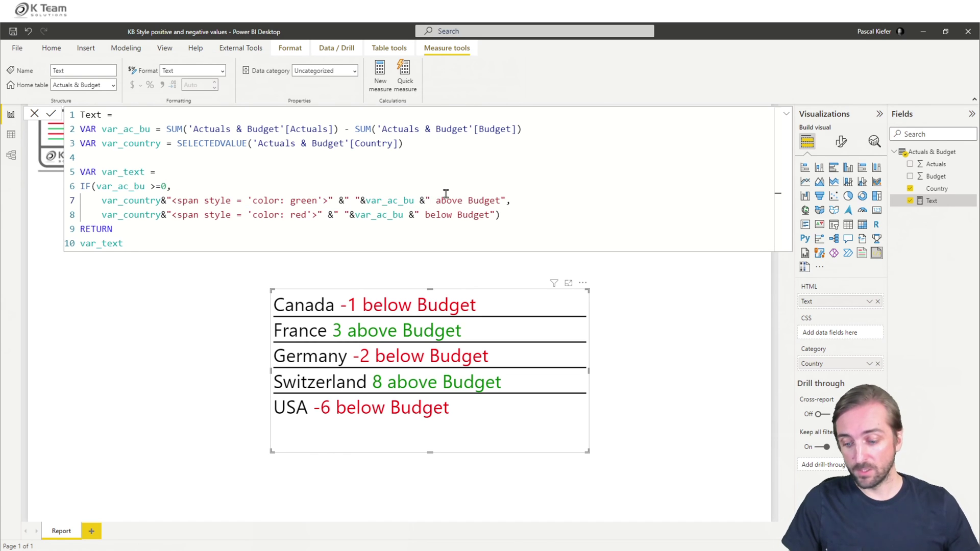
{"action": "type", "text": "<"}
{"action": "type", "text": "/span>"}
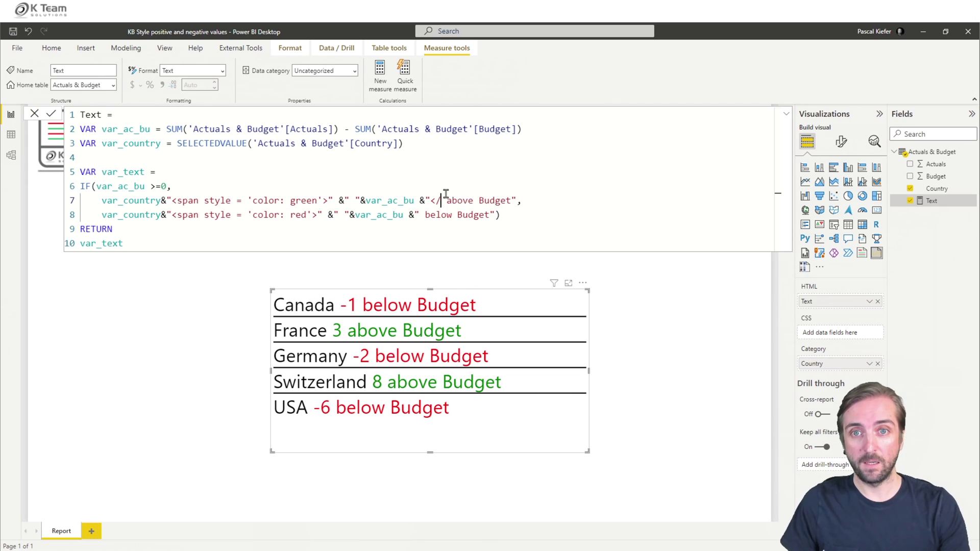
Step: Add the same </span> after the number on red line 8 and commit
{"action": "key", "text": "shift+Left"}
{"action": "key", "text": "shift+Left"}
{"action": "key", "text": "shift+Left"}
{"action": "key", "text": "shift+Left"}
{"action": "key", "text": "shift+Left"}
{"action": "key", "text": "shift+Left"}
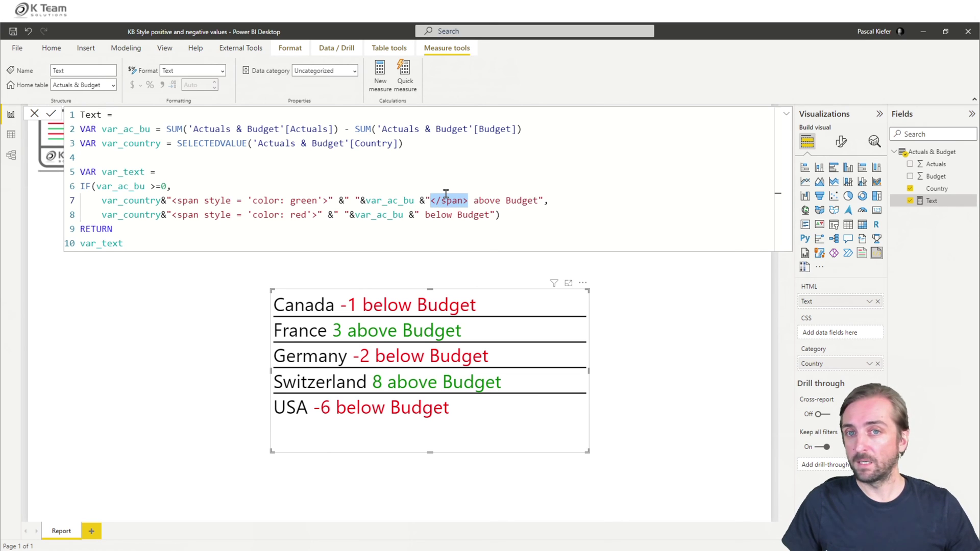
{"action": "key", "text": "Down"}
{"action": "key", "text": "Right"}
{"action": "key", "text": "Right"}
{"action": "key", "text": "Right"}
{"action": "key", "text": "Right"}
{"action": "key", "text": "Right"}
{"action": "key", "text": "Left"}
{"action": "key", "text": "Left"}
{"action": "key", "text": "Left"}
{"action": "key", "text": "ctrl+v"}
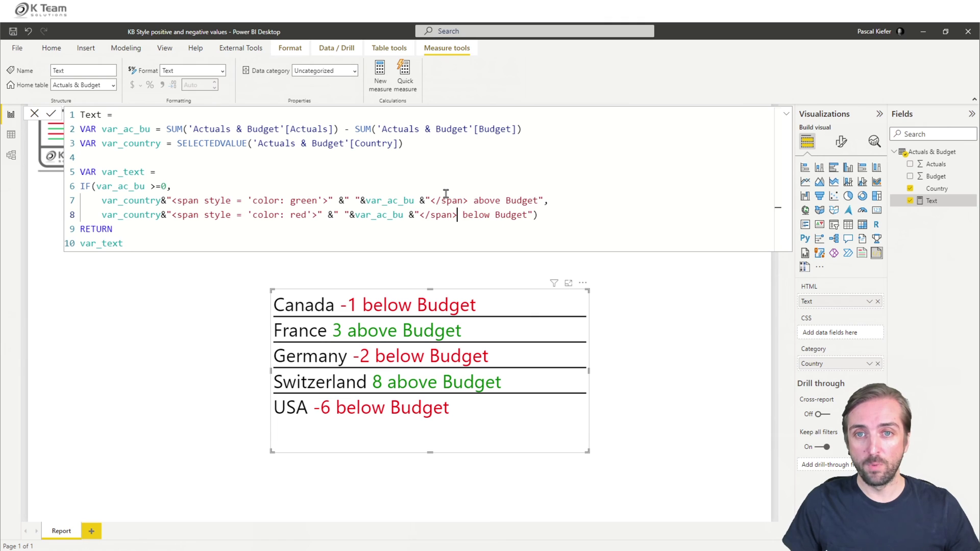
{"action": "key", "text": "Return"}
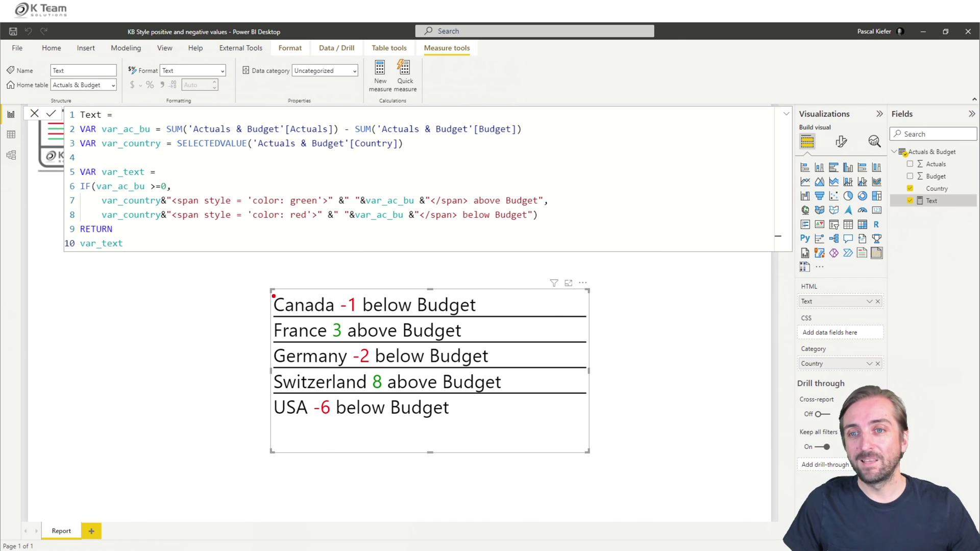
{"action": "mouse_move", "coordinate": [269, 290]}
{"action": "left_mouse_down"}
{"action": "mouse_move", "coordinate": [328, 322]}
{"action": "mouse_move", "coordinate": [397, 422]}
{"action": "left_mouse_up"}
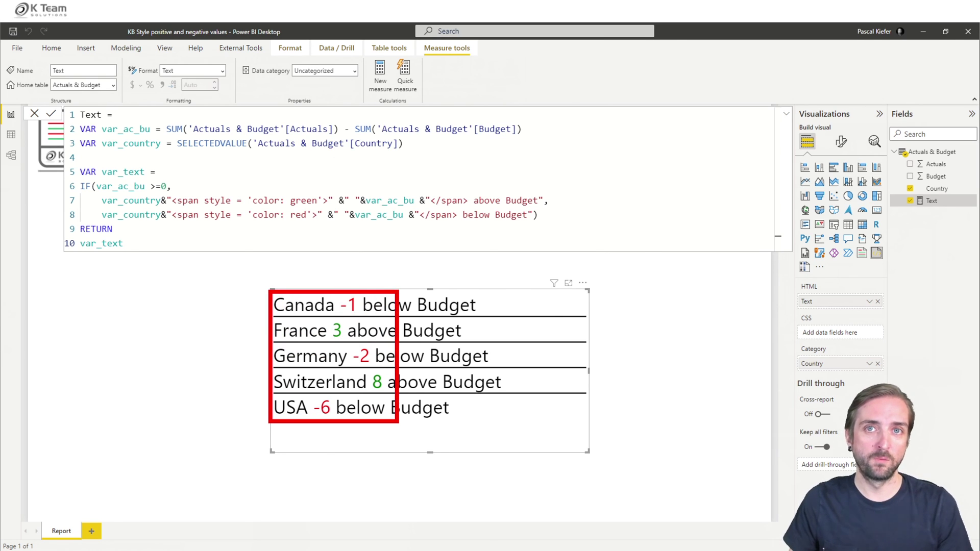